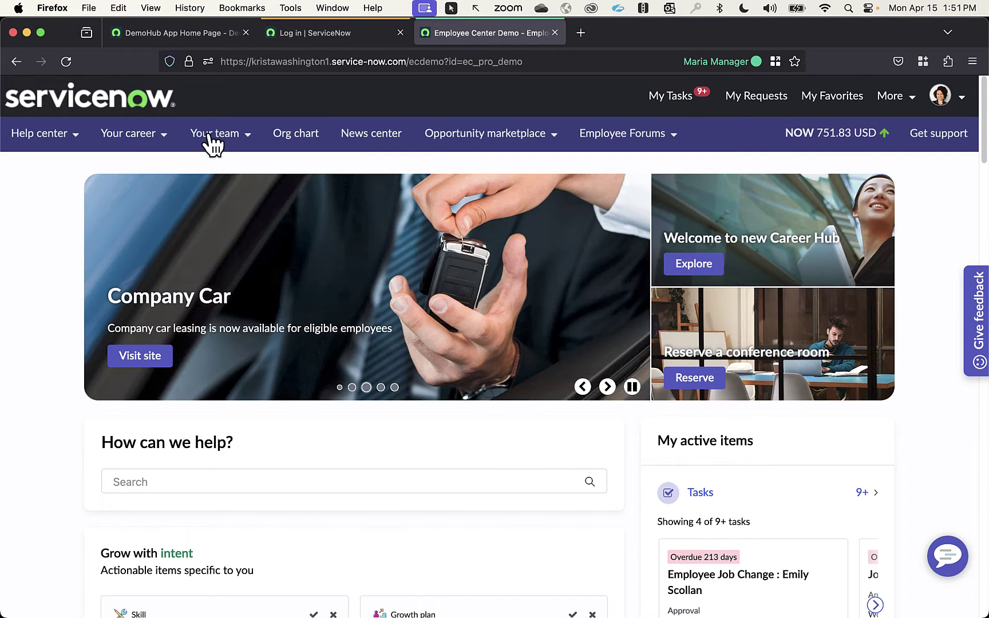
Go to the Manager hub overview and highlight the welcome greeting and city clocks.
click(211, 135)
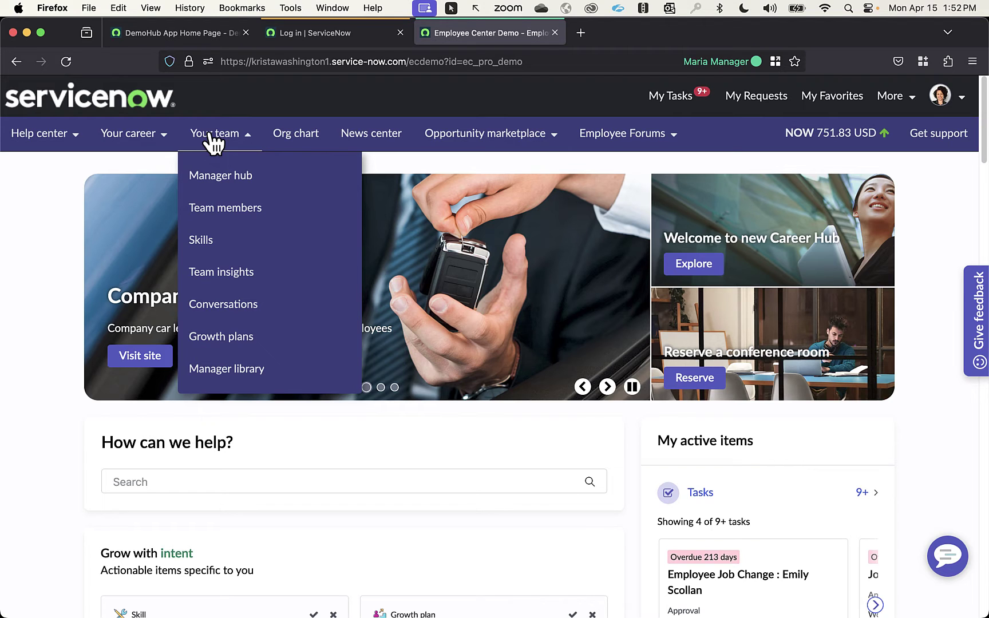
click(221, 182)
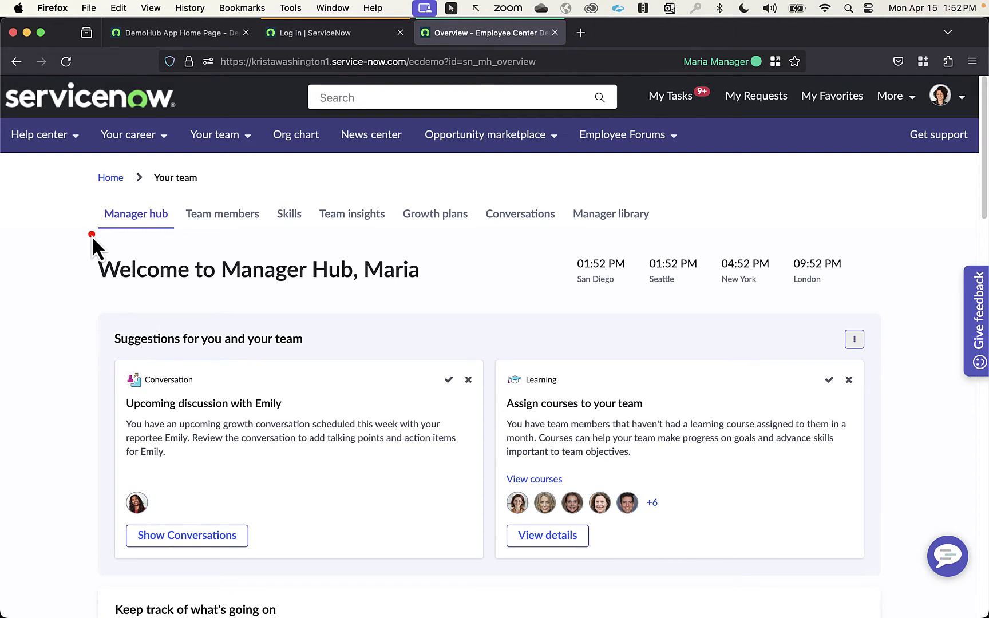
mouse_move(92, 234)
mouse_down()
mouse_move(602, 269)
mouse_move(883, 306)
mouse_up()
Scroll down and highlight the Suggestions panel for the team.
scroll(808, 304, down, 3)
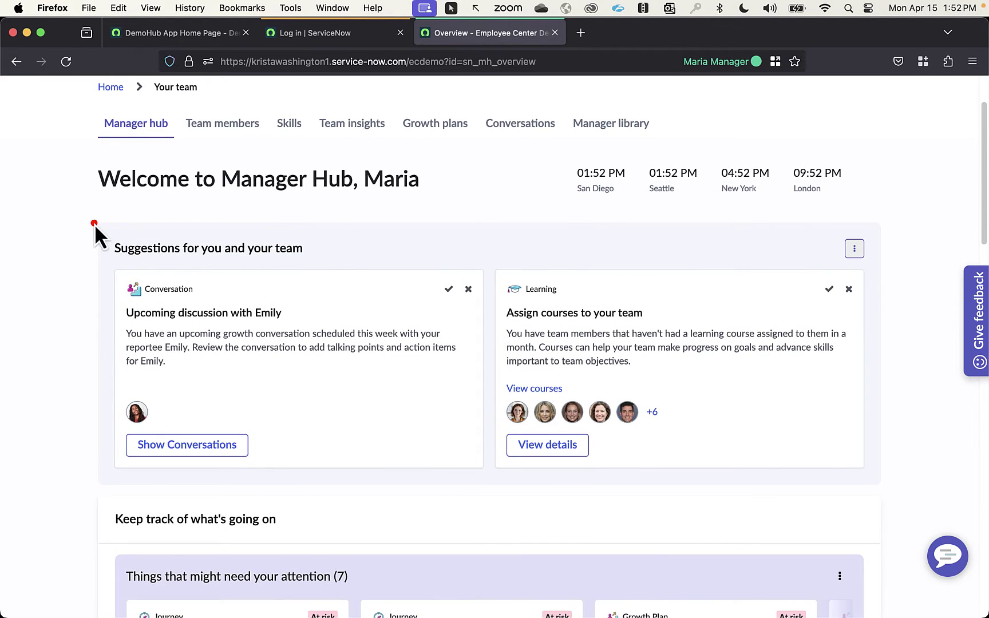
mouse_move(94, 225)
mouse_down()
mouse_move(810, 504)
mouse_move(879, 490)
mouse_up()
scroll(901, 426, down, 5)
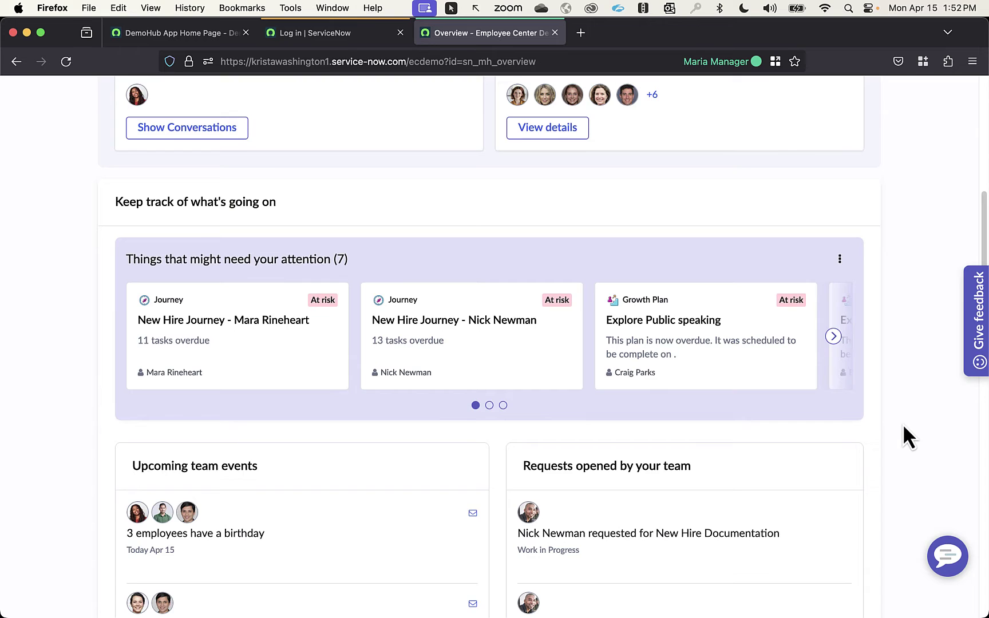
Highlight the attention cards, page forward through upcoming team events, and highlight the team's requests.
scroll(903, 425, down, 2)
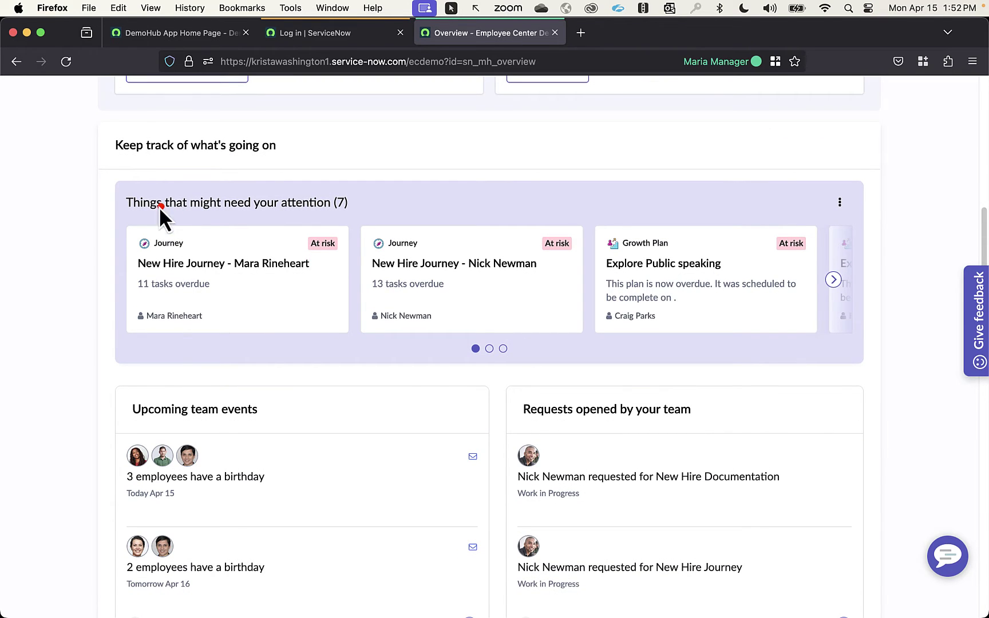
mouse_move(119, 181)
mouse_down()
mouse_move(122, 191)
mouse_move(720, 310)
mouse_move(865, 371)
mouse_up()
scroll(865, 372, down, 5)
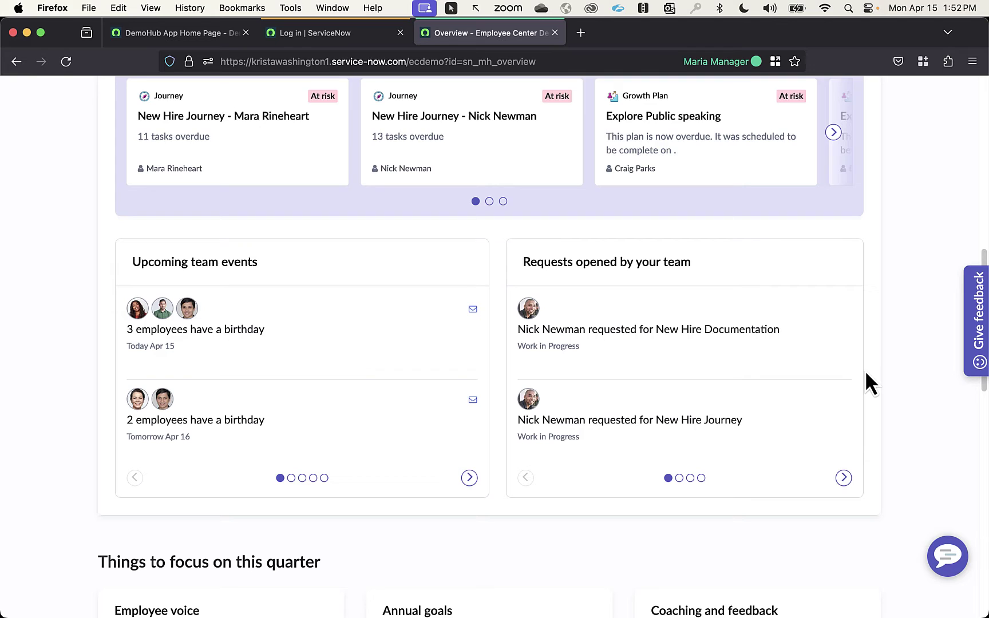
click(303, 478)
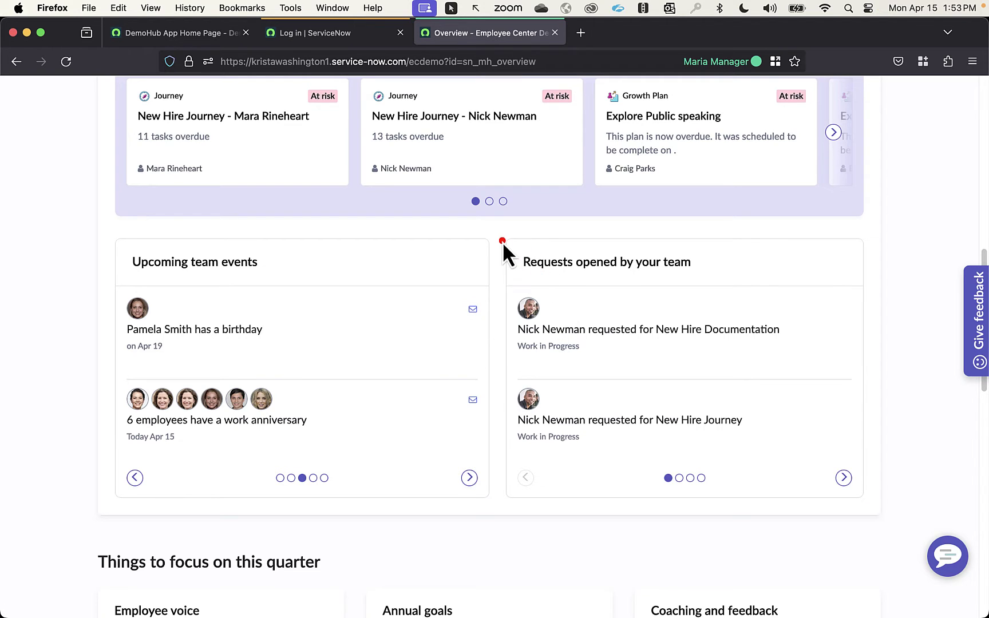
mouse_move(501, 240)
mouse_down()
mouse_move(890, 494)
mouse_move(882, 508)
mouse_up()
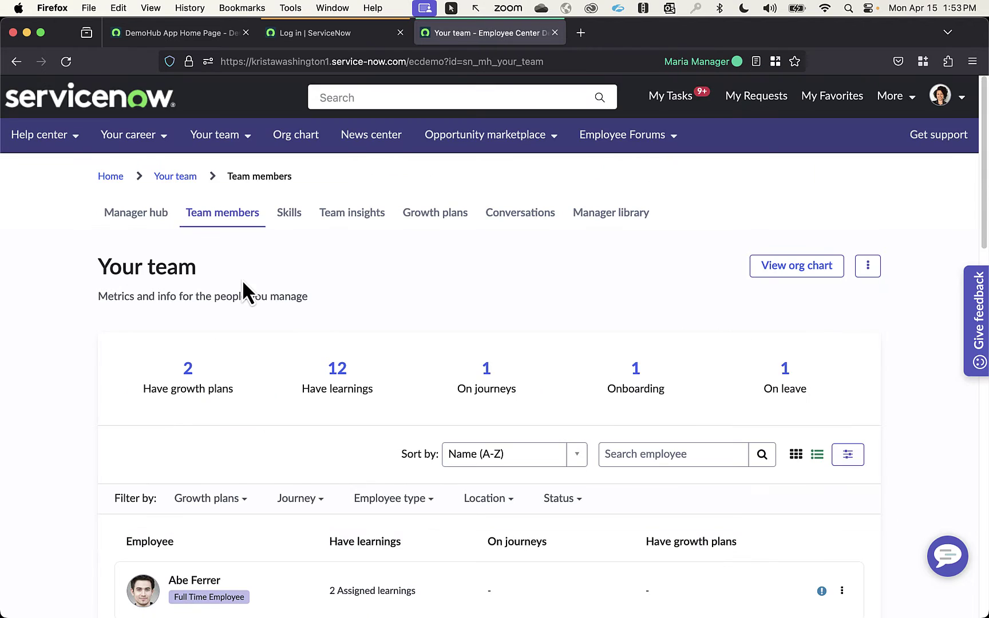
scroll(242, 279, down, 3)
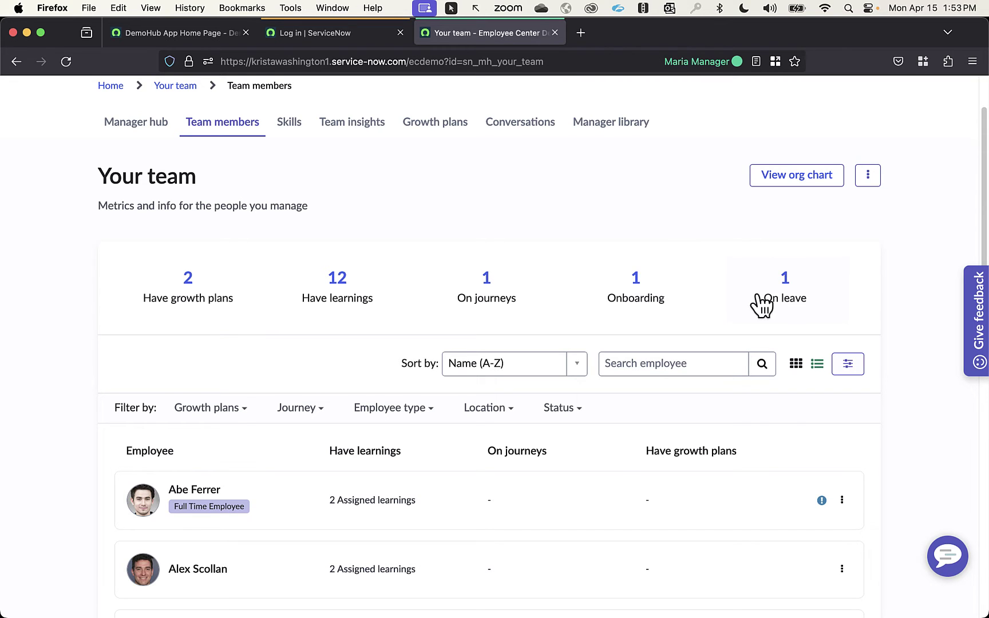
drag(117, 248, 885, 331)
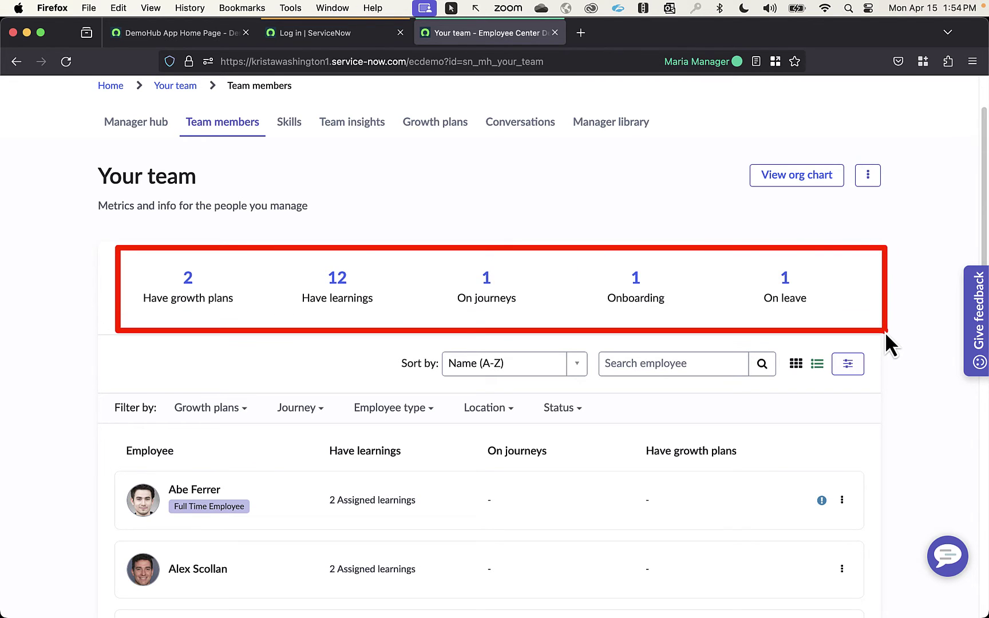
scroll(885, 331, down, 5)
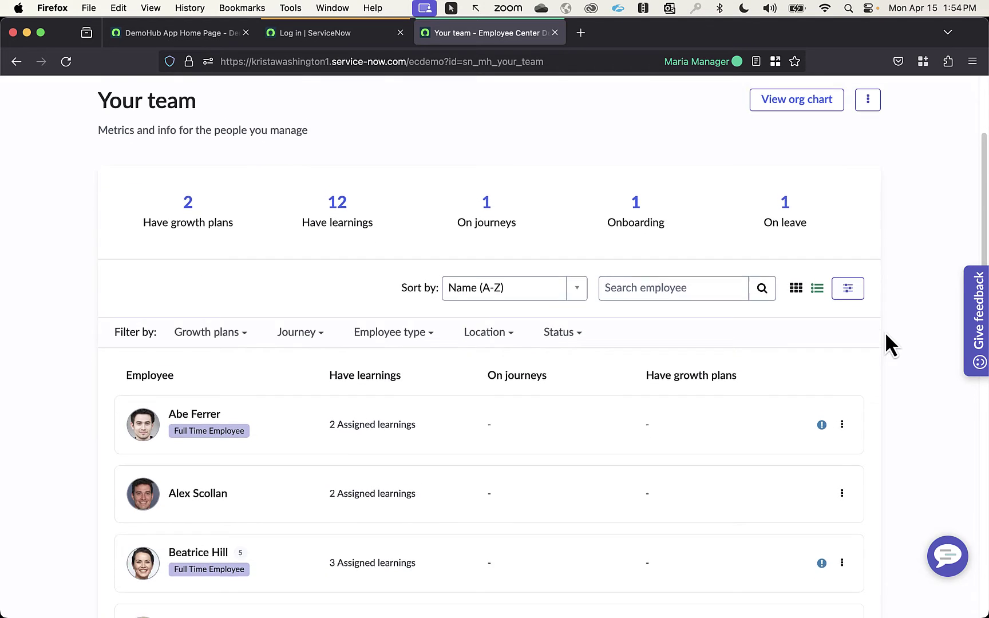
scroll(886, 336, down, 2)
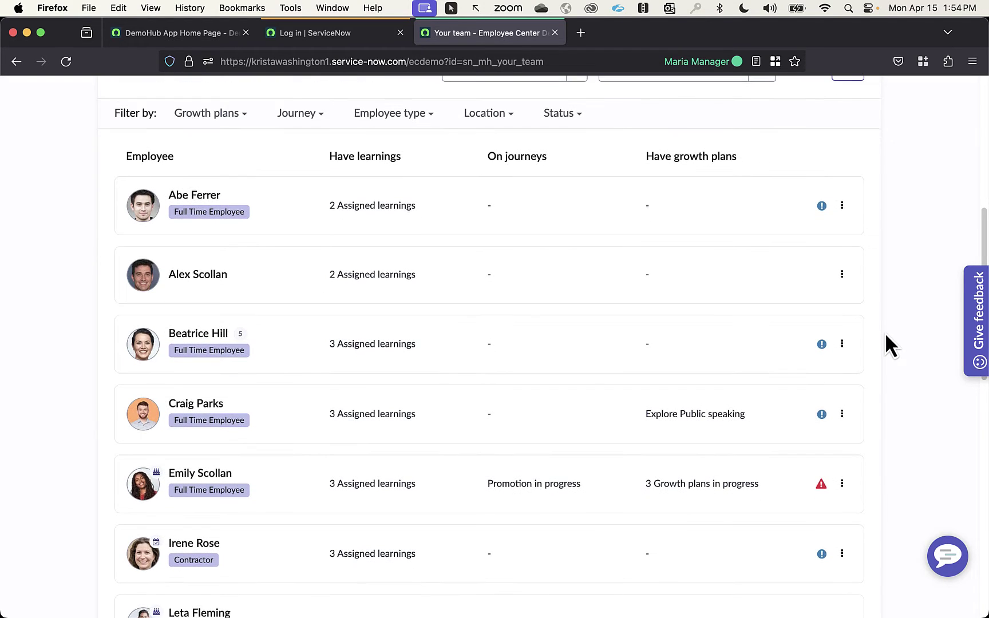
click(400, 117)
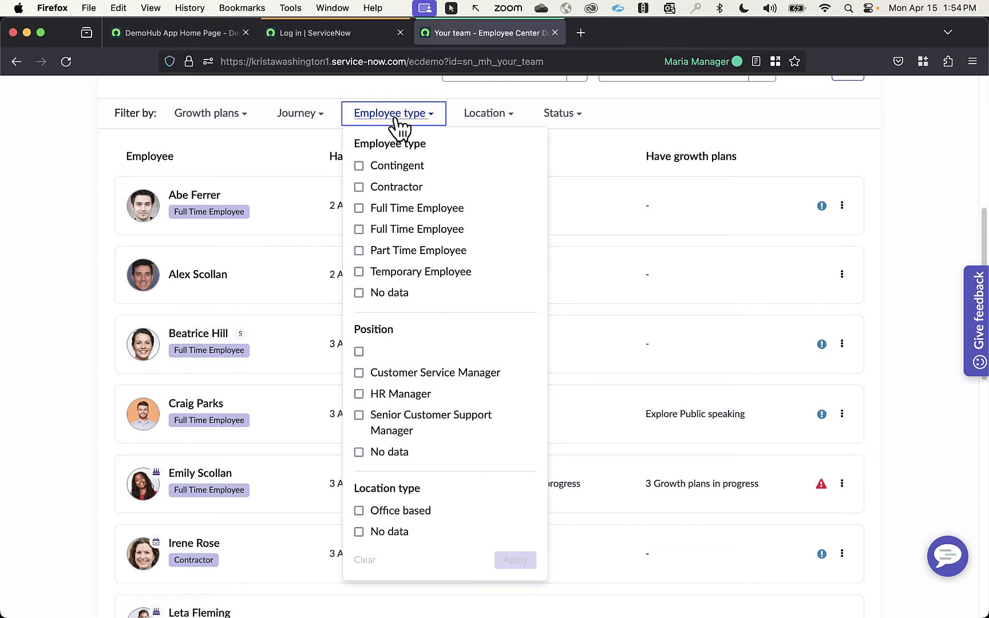
click(487, 118)
click(568, 117)
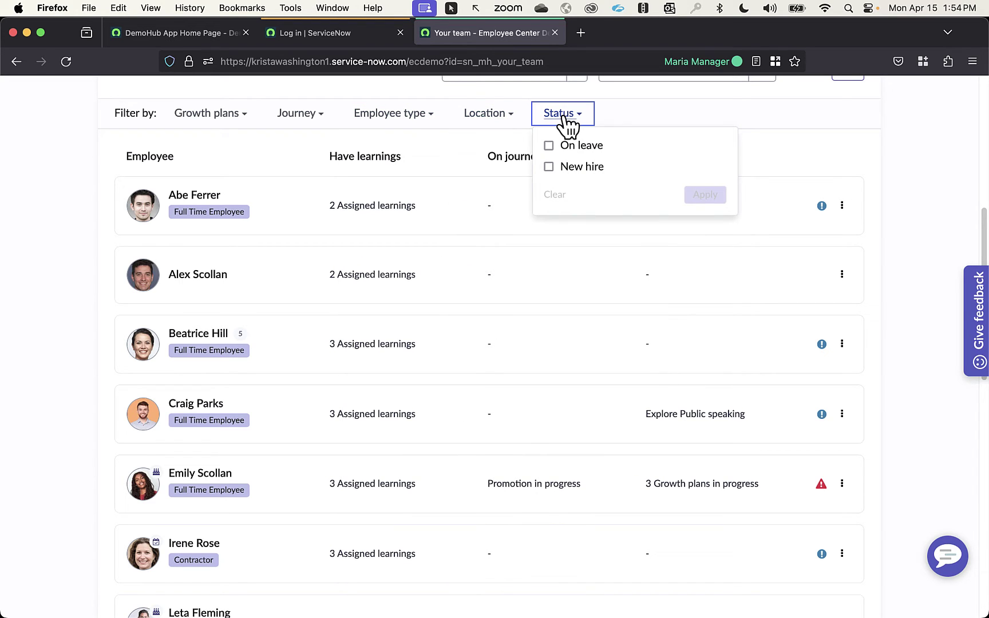
click(568, 118)
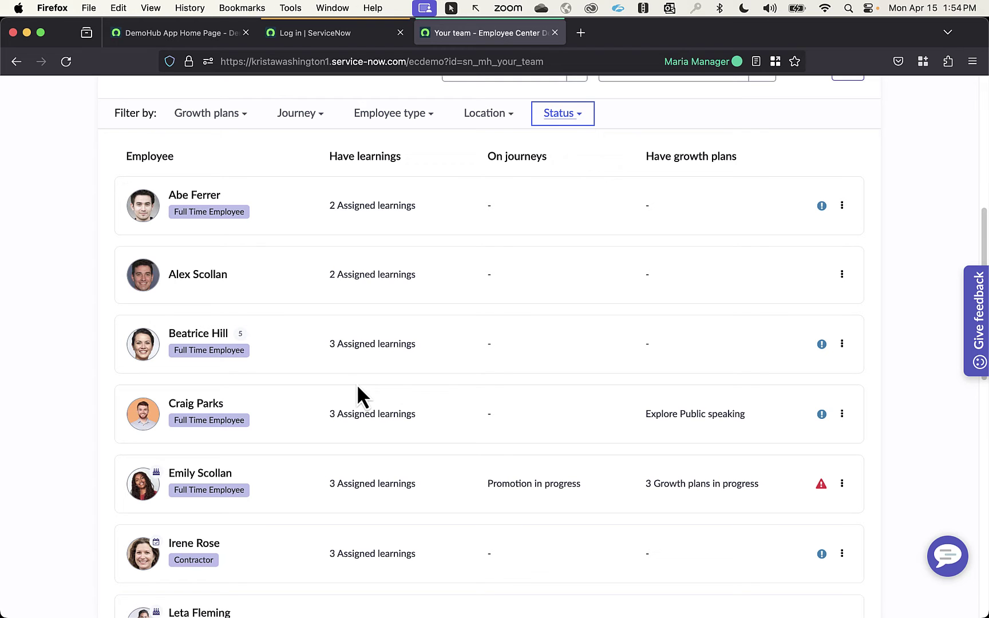
scroll(920, 393, up, 3)
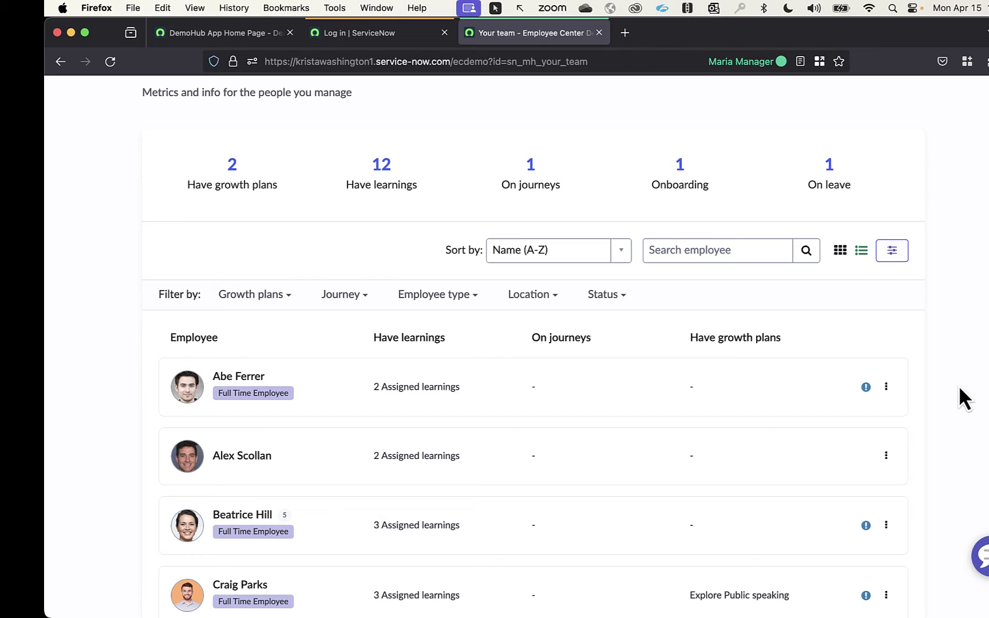
Toggle between card and list view and turn on Show skip level reports.
click(839, 252)
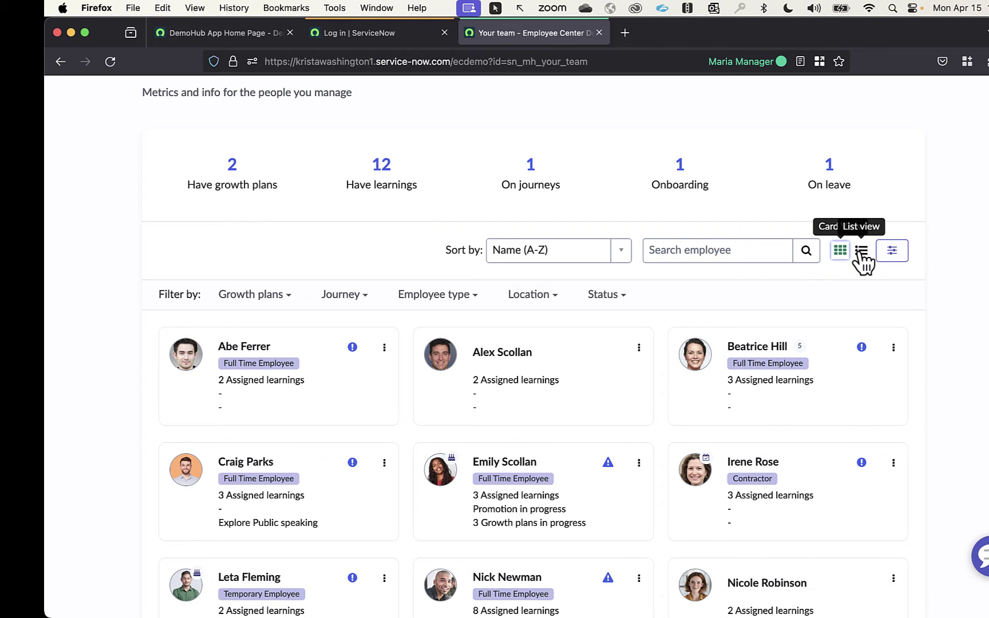
click(861, 252)
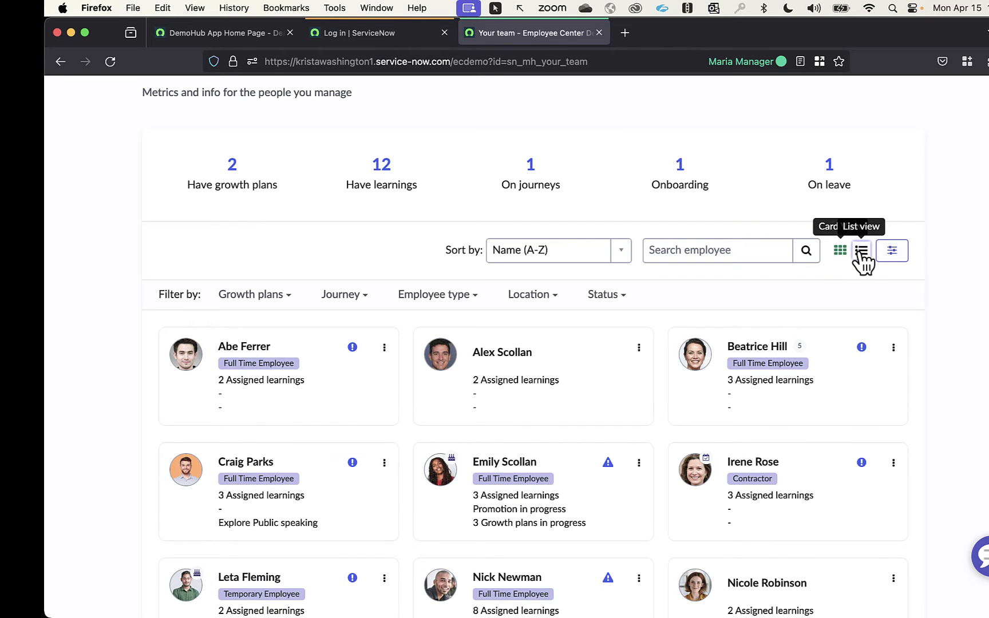
click(893, 255)
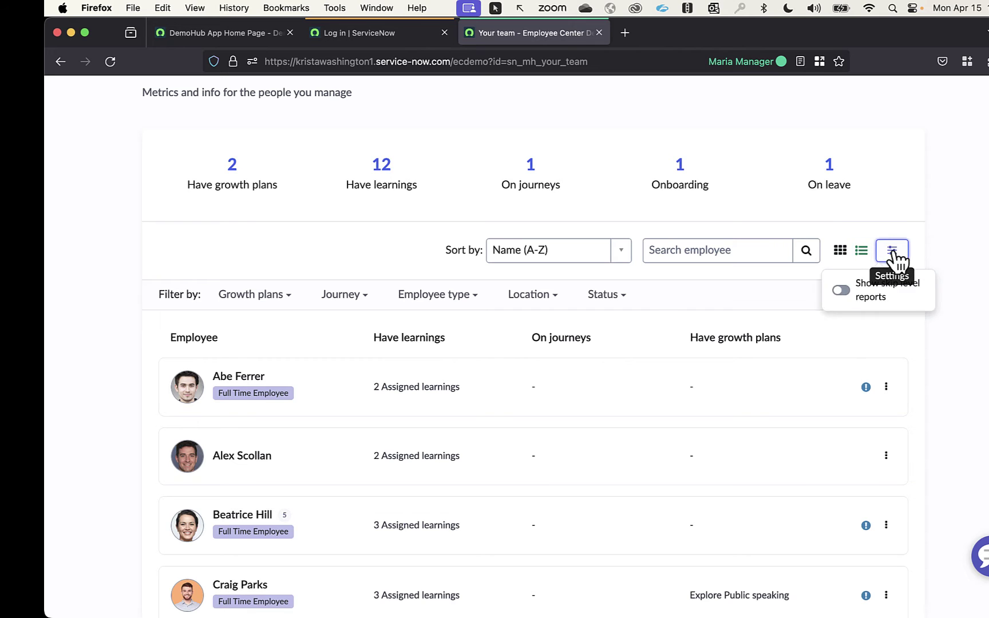
click(839, 292)
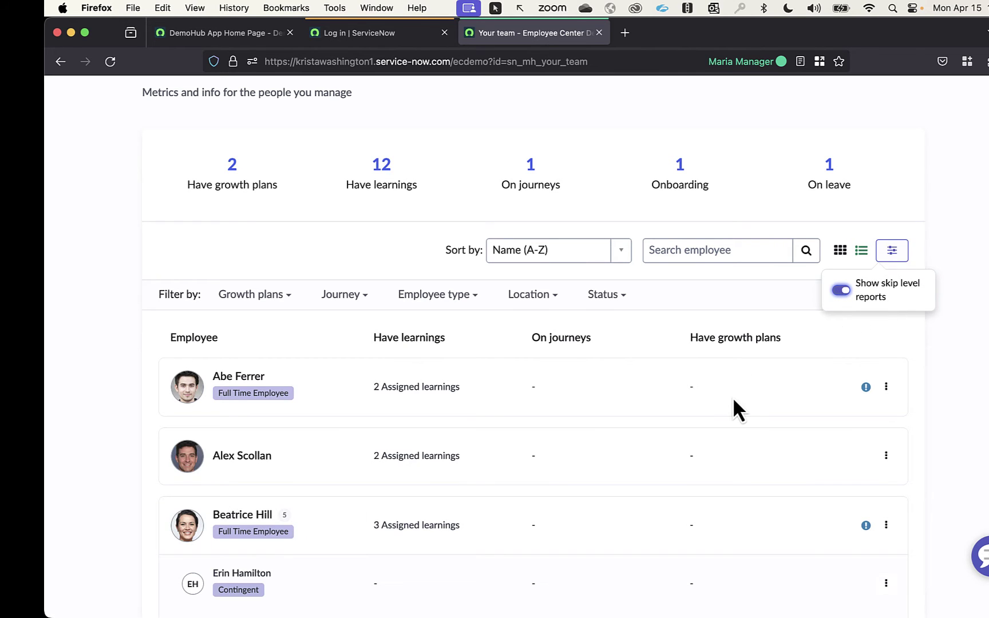
scroll(736, 401, down, 3)
click(893, 152)
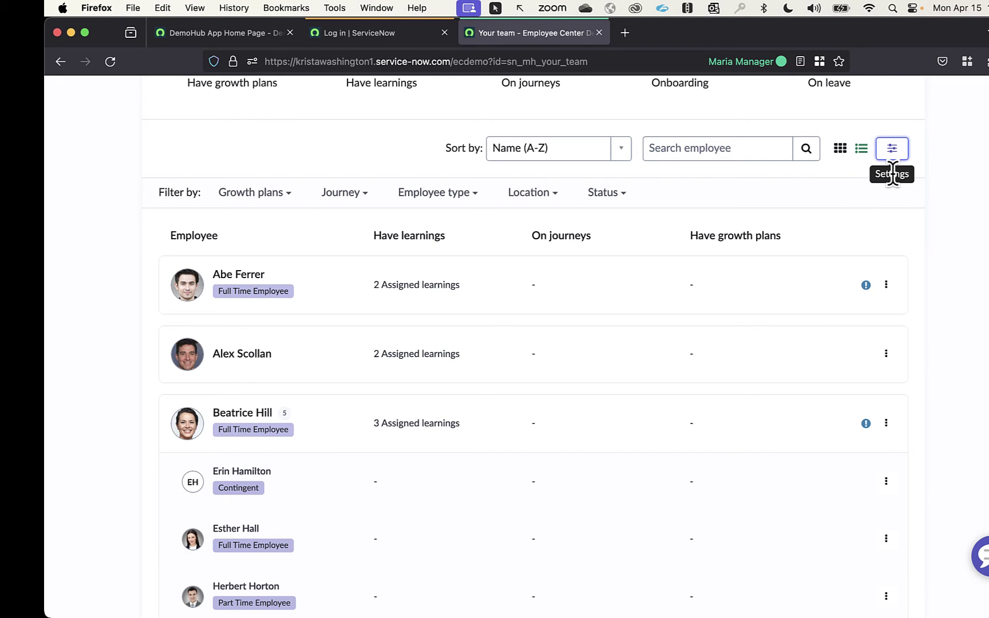
Search the team for the employee and open that employee's row actions menu.
click(668, 153)
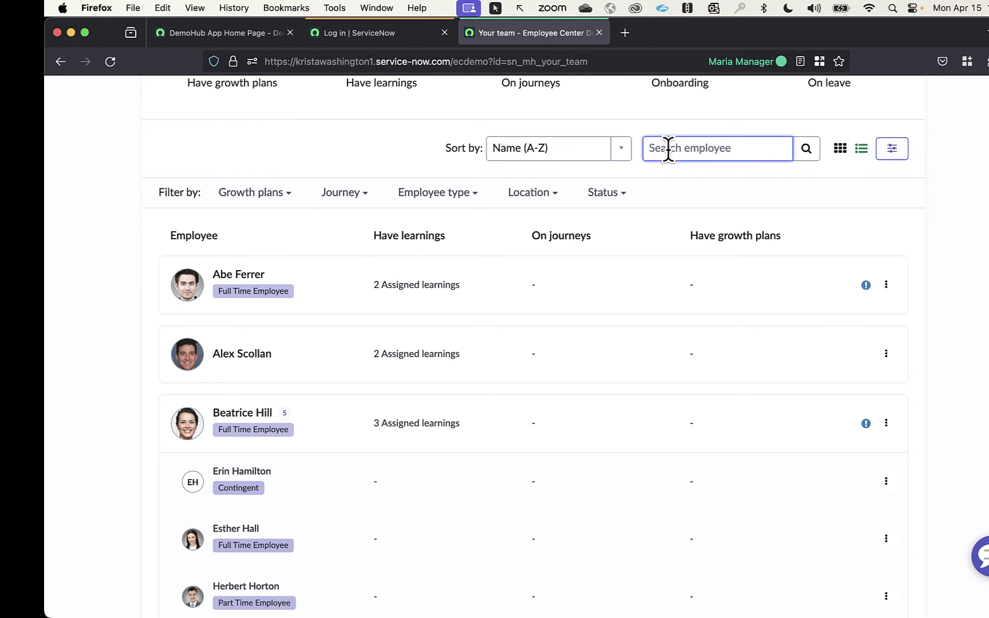
text(nick)
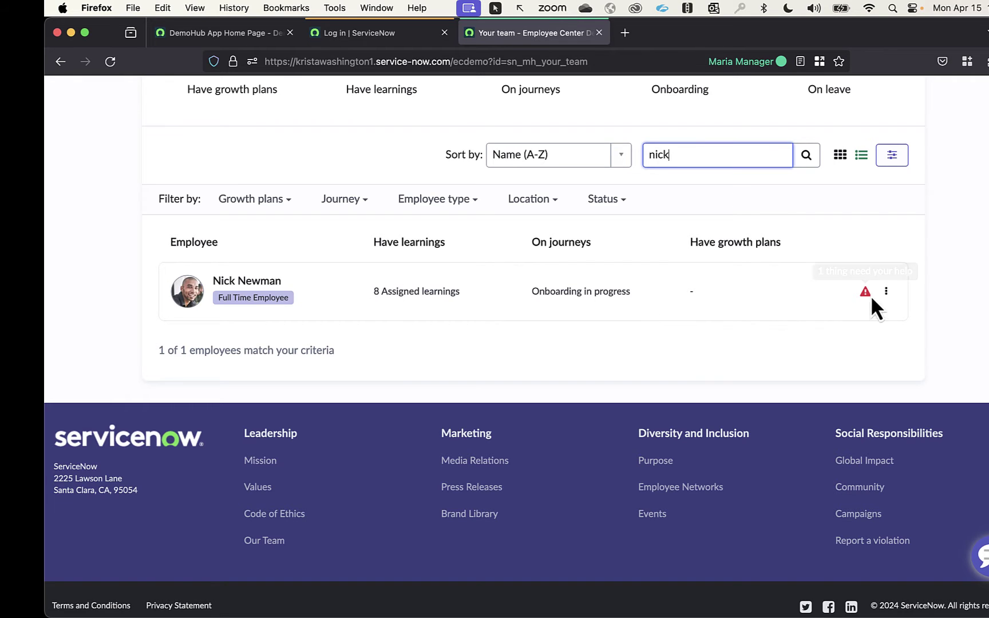
click(886, 292)
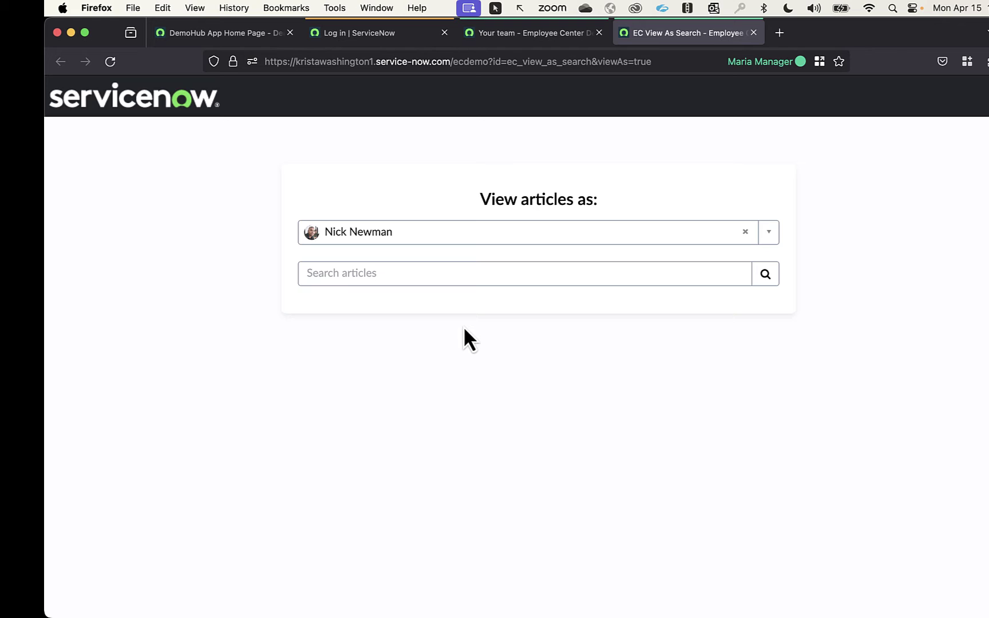
Search articles as the chosen employee for 'new hire'.
click(447, 277)
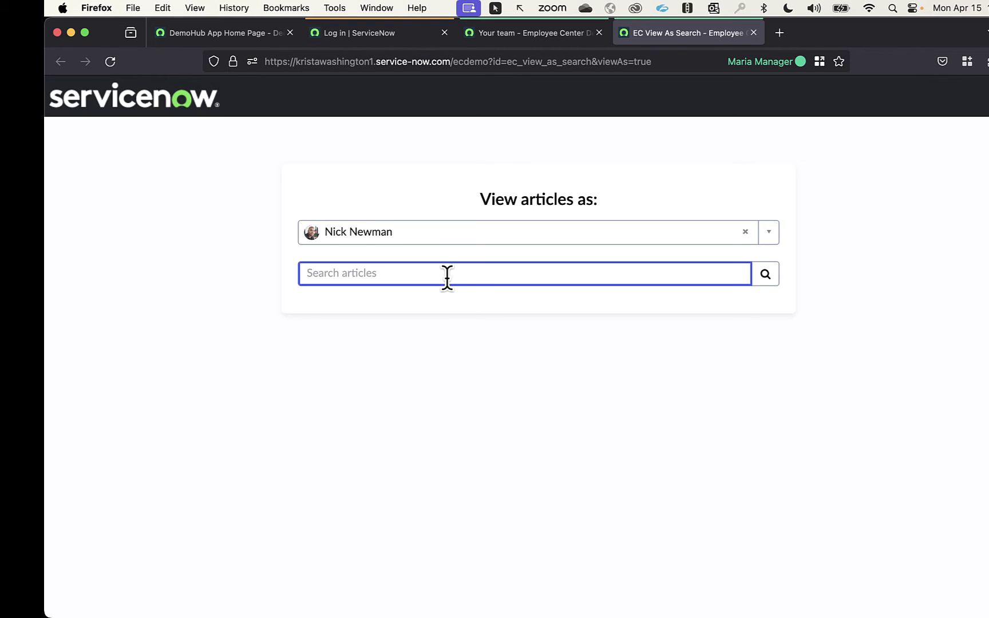
text(new hire)
key(Return)
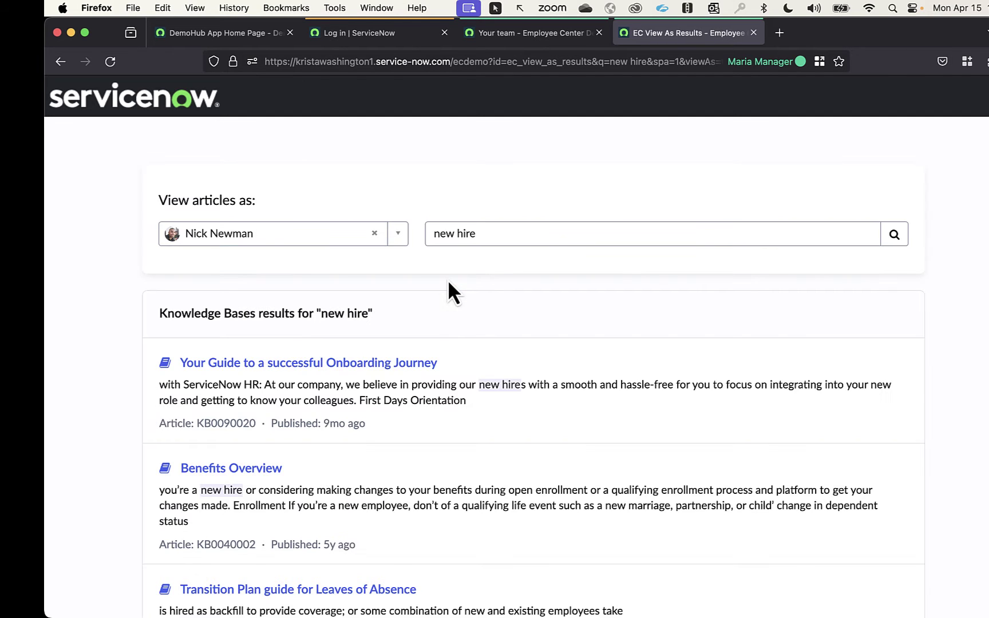
Read through the onboarding journey guide article, then return to the Team members tab.
scroll(457, 282, down, 3)
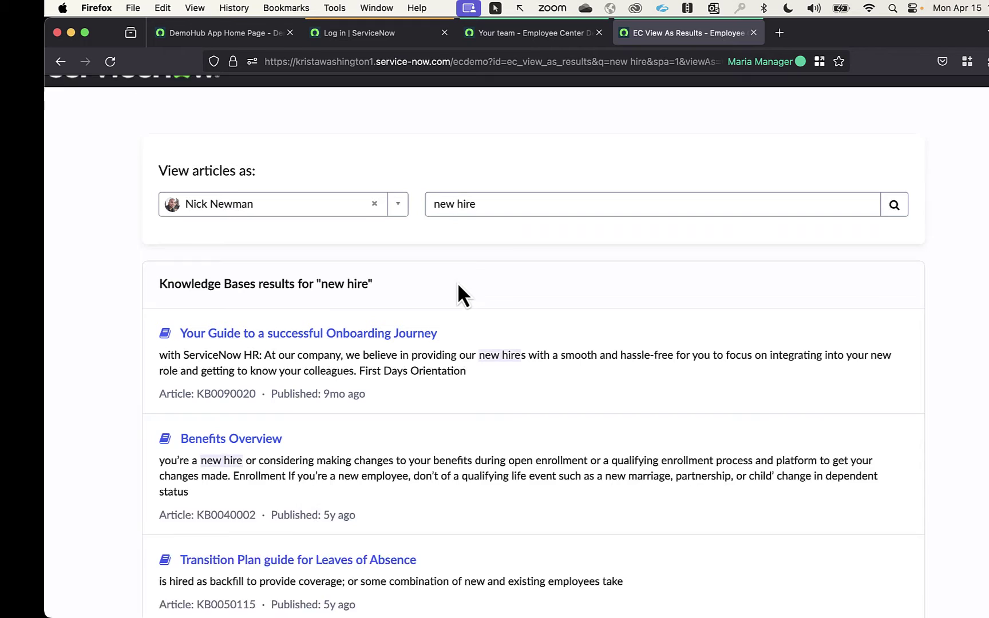
click(347, 274)
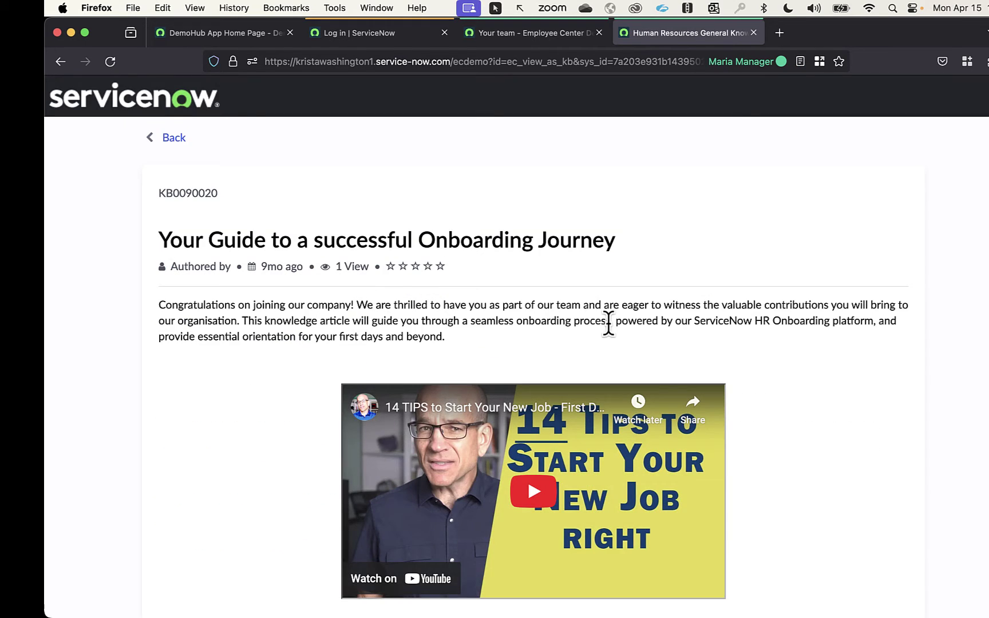
scroll(607, 324, down, 5)
scroll(621, 337, down, 12)
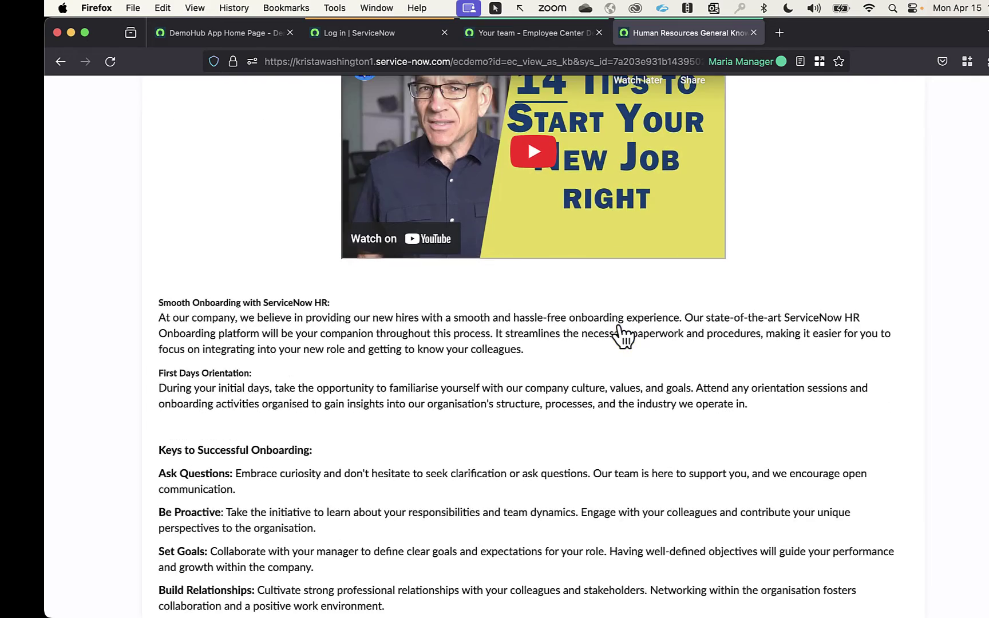
scroll(623, 337, up, 15)
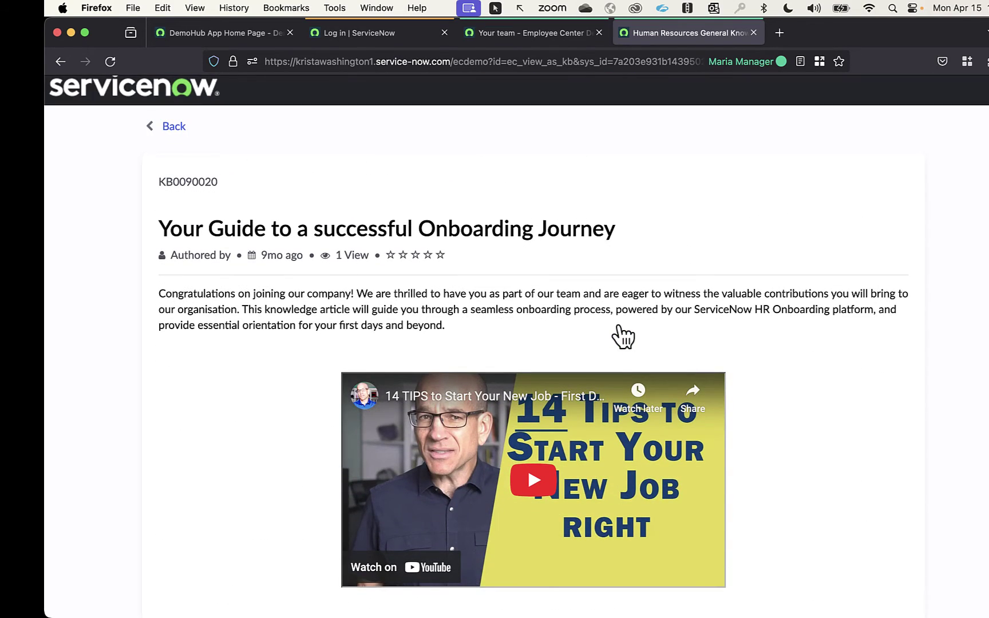
key(ctrl+shift+Tab)
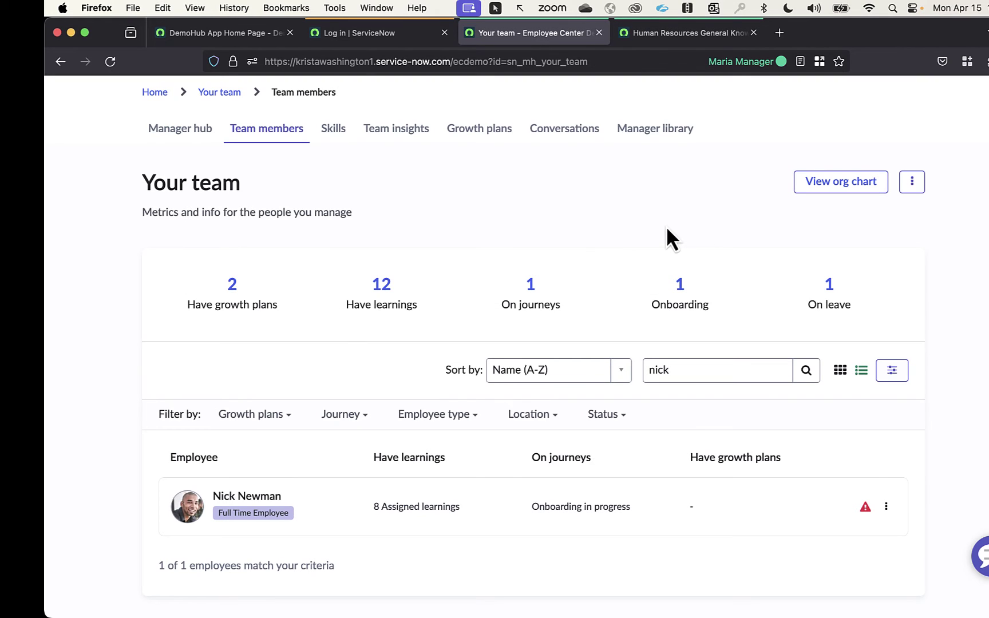
Open Team insights and scroll through the My Team, About the team, Service and support, and Employee journeys charts.
click(398, 133)
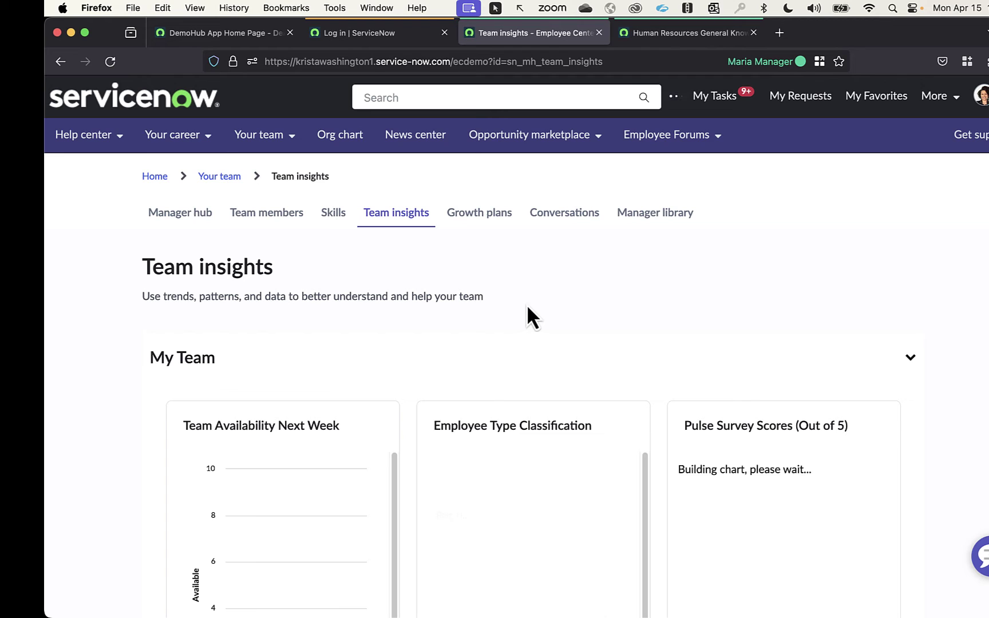
scroll(558, 293, down, 2)
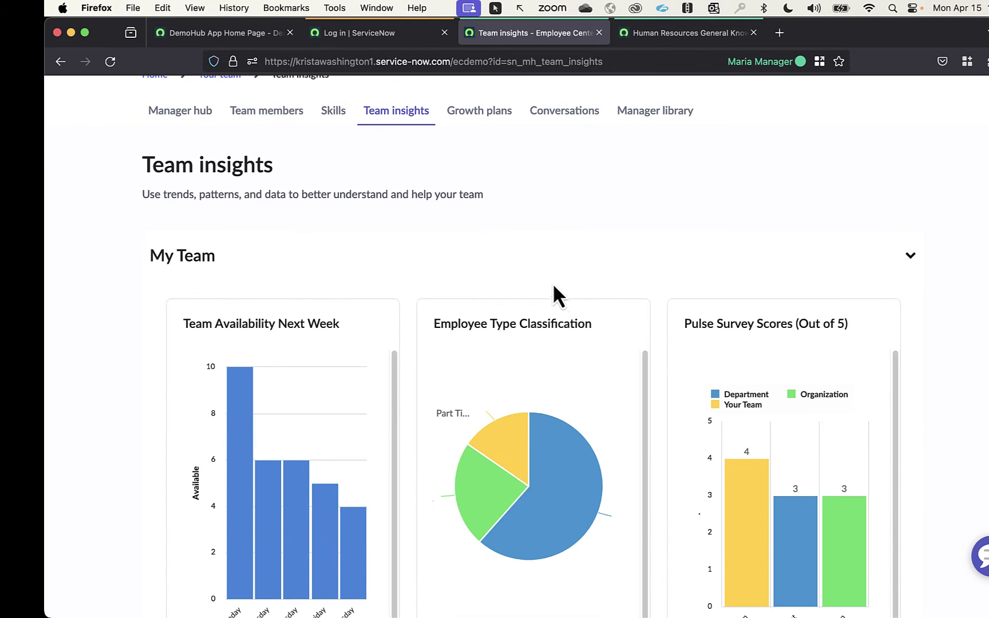
scroll(598, 277, down, 2)
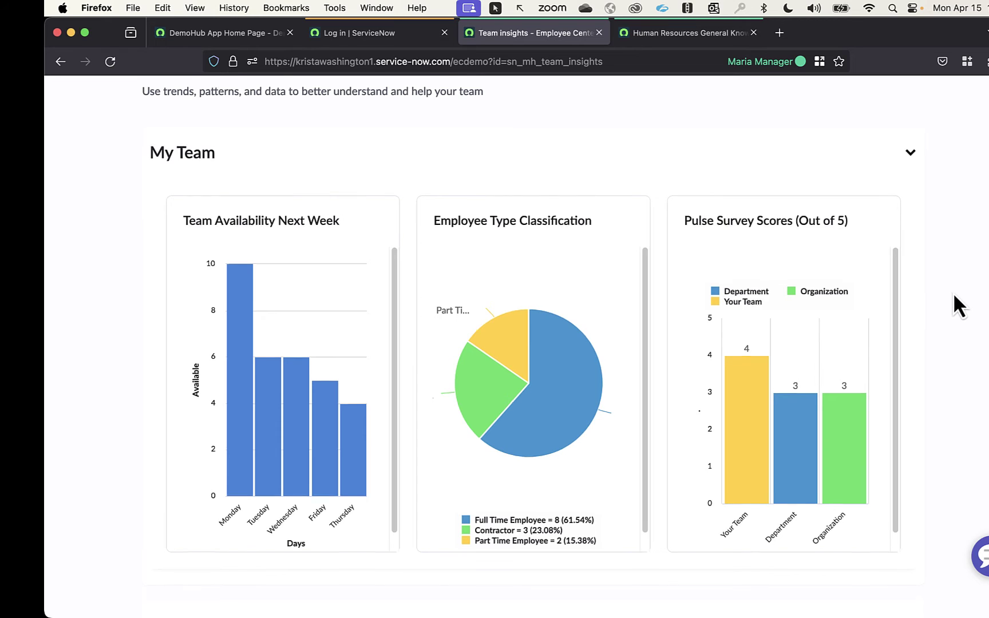
scroll(954, 293, down, 1)
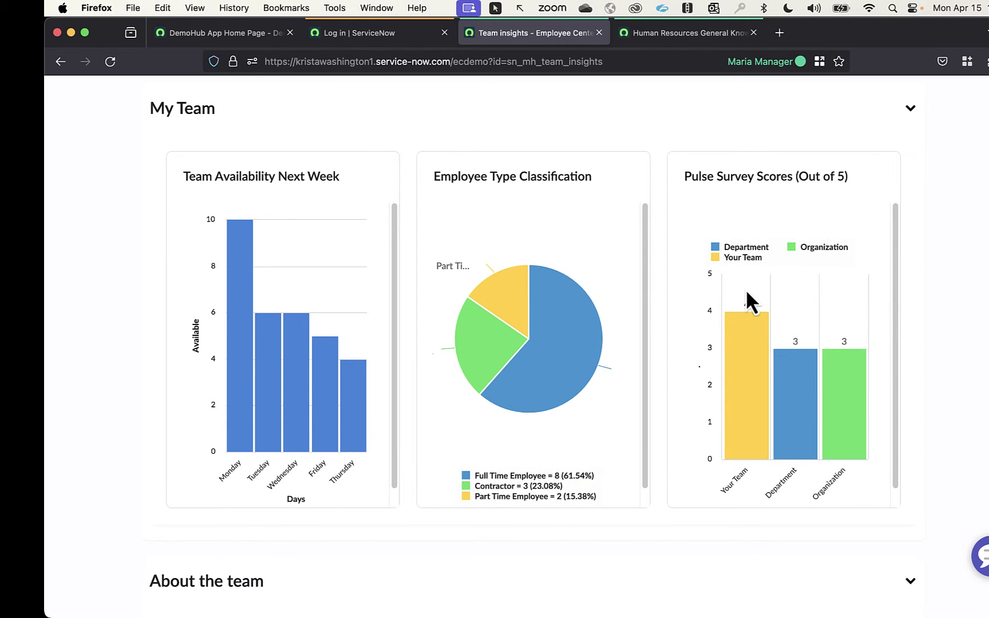
mouse_move(750, 313)
scroll(765, 309, down, 1)
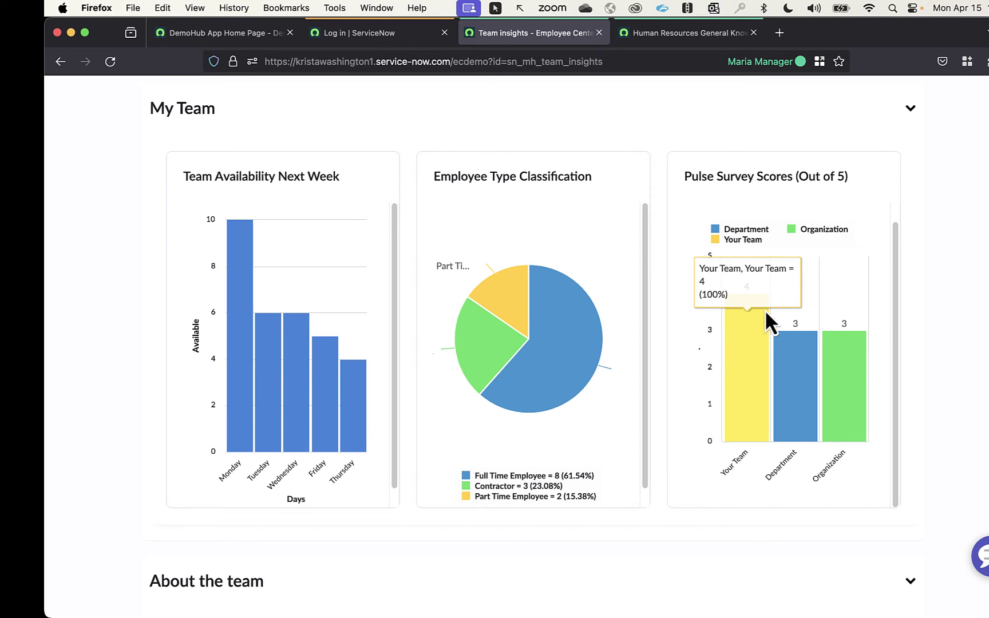
scroll(870, 338, down, 8)
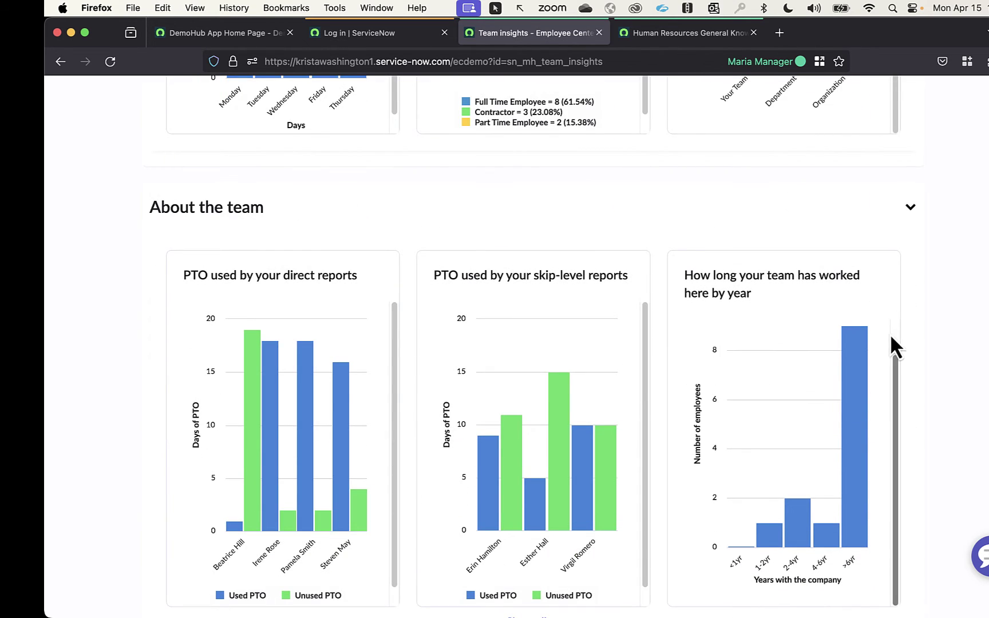
scroll(947, 337, down, 2)
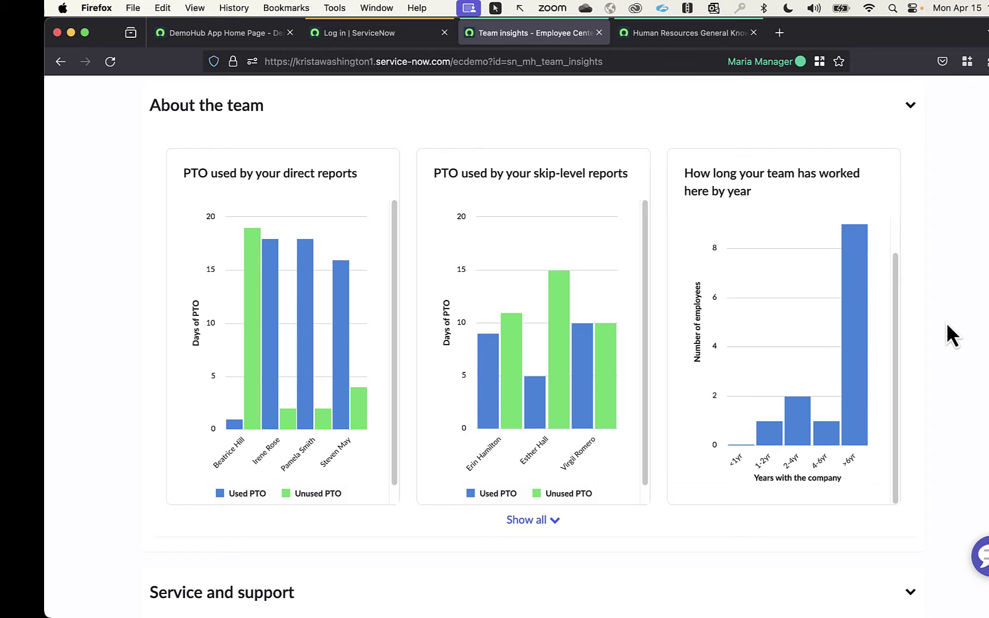
scroll(948, 325, down, 9)
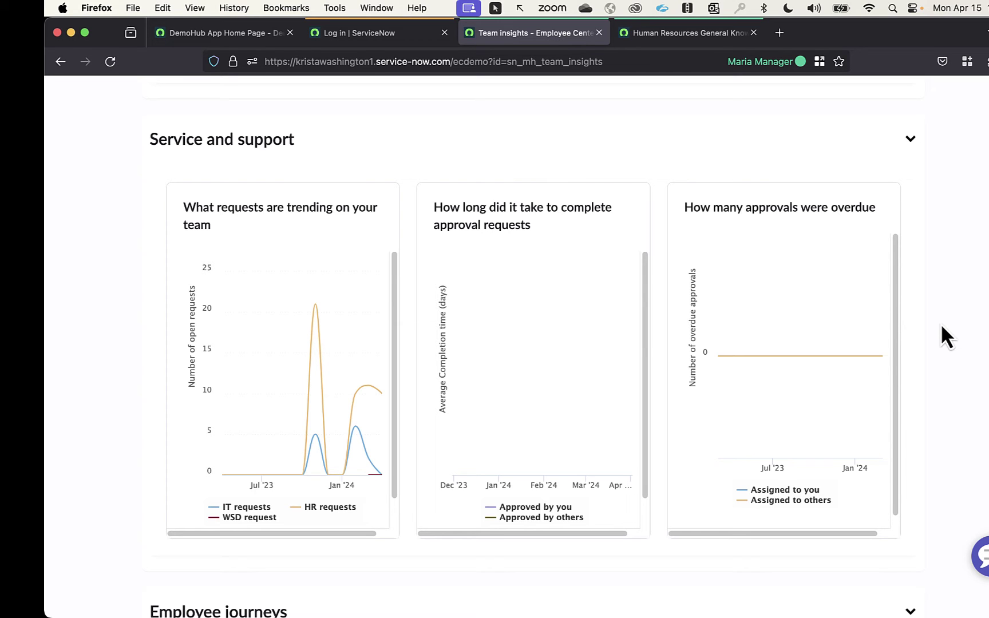
scroll(941, 325, down, 10)
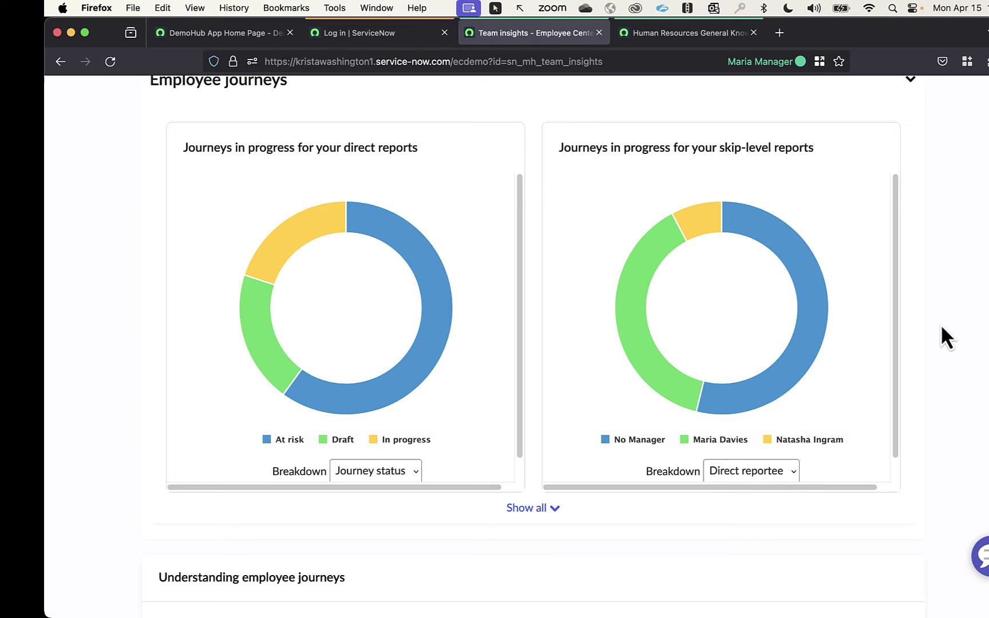
scroll(940, 324, up, 20)
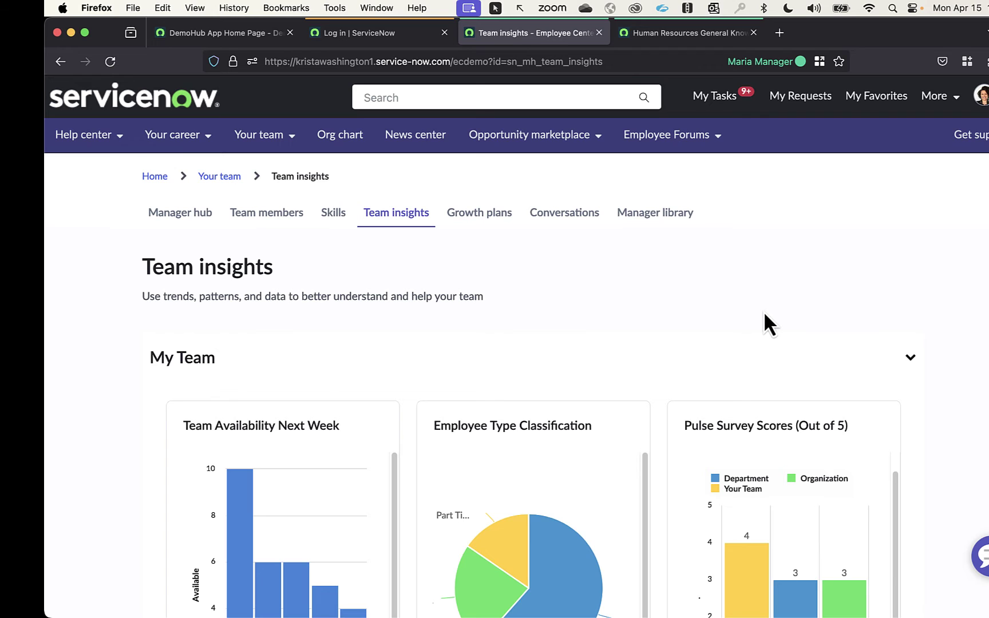
Open the Manager library, highlight the focus cards, view the Career Goals guide, then go back.
click(654, 214)
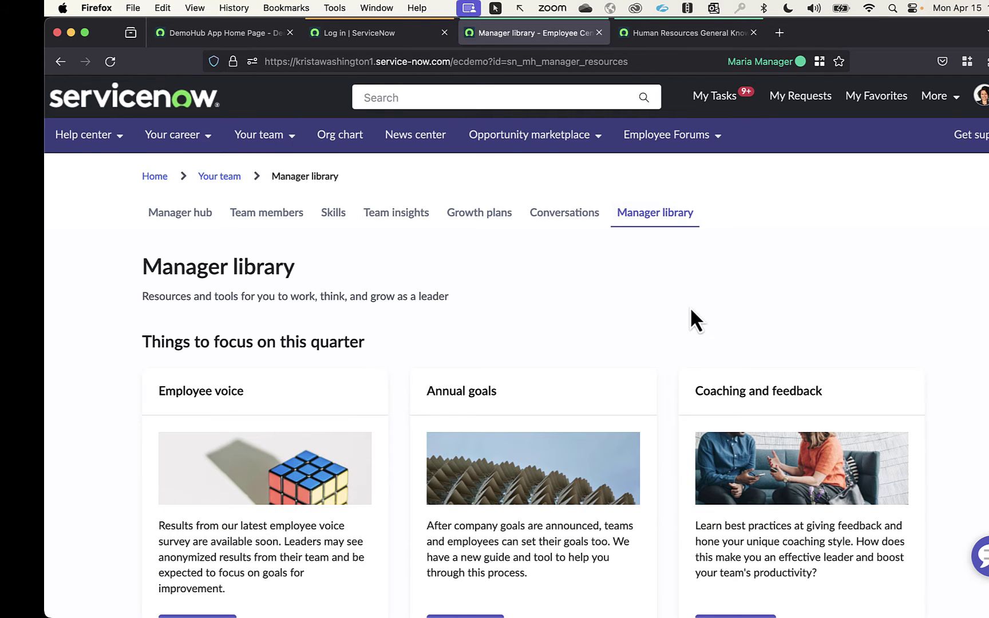
scroll(702, 297, down, 3)
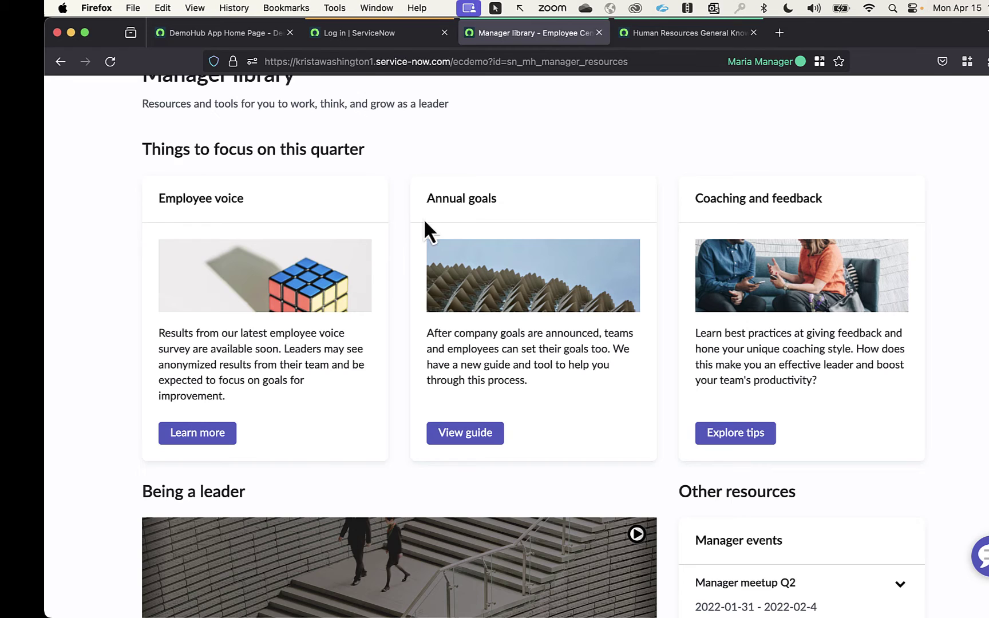
mouse_move(148, 170)
mouse_down()
mouse_move(892, 460)
mouse_move(932, 464)
mouse_up()
click(474, 436)
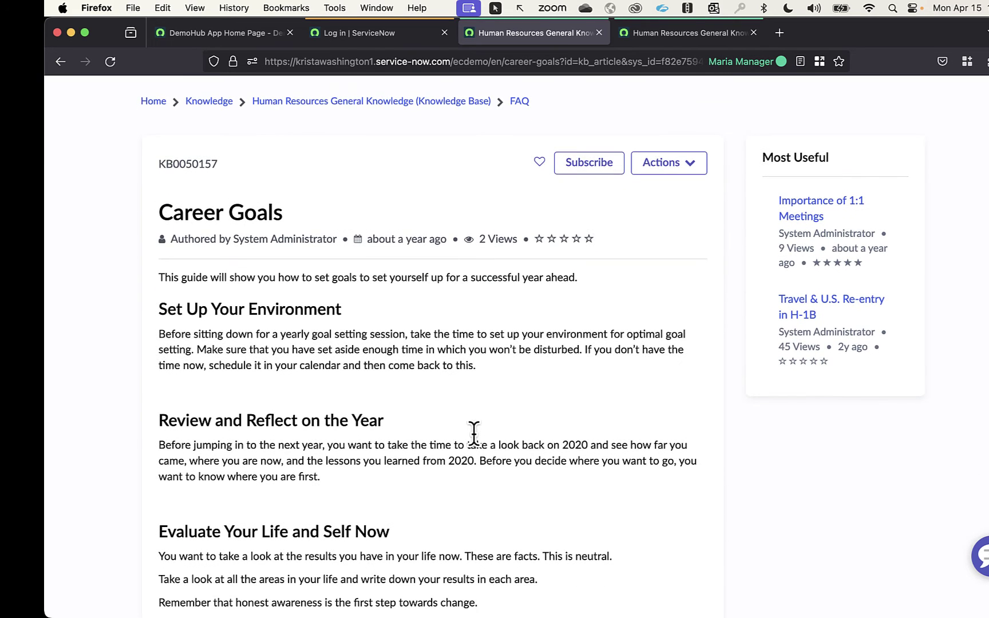
click(60, 62)
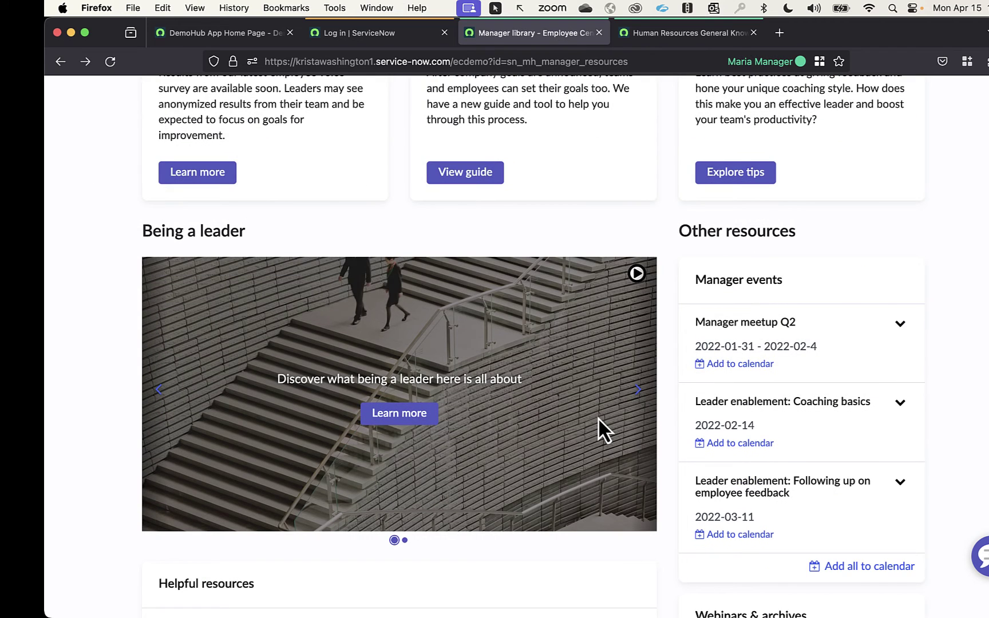
scroll(603, 418, down, 2)
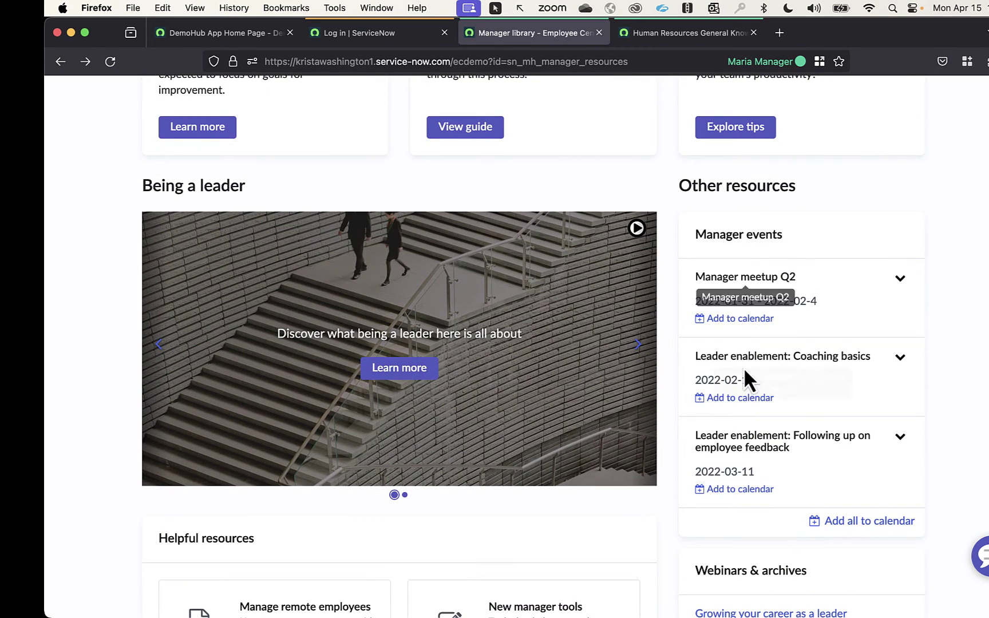
Show the second leader carousel slide and scroll through the resources.
click(404, 495)
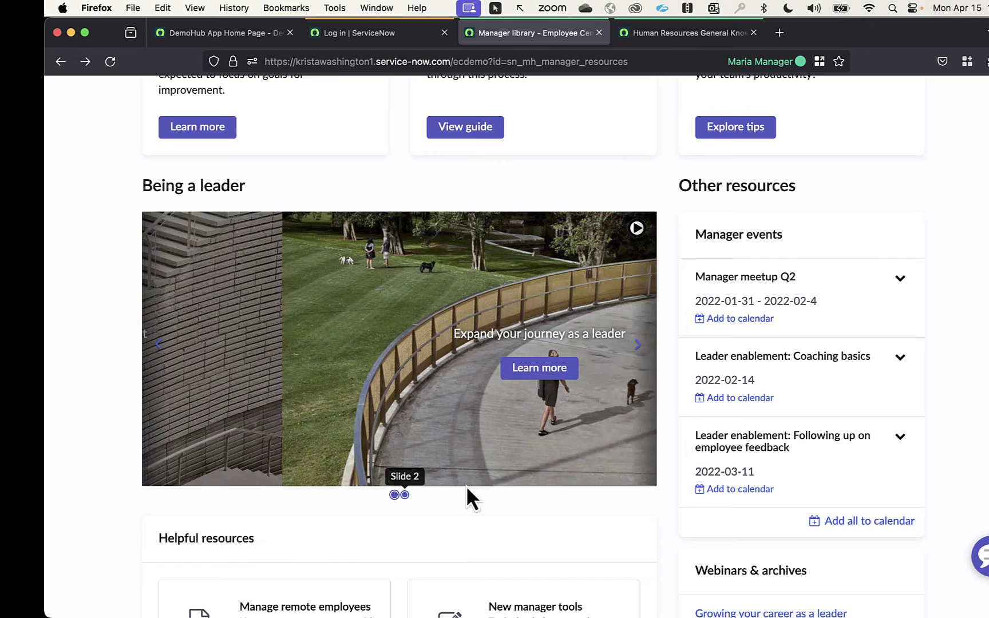
scroll(483, 481, down, 9)
scroll(483, 481, down, 8)
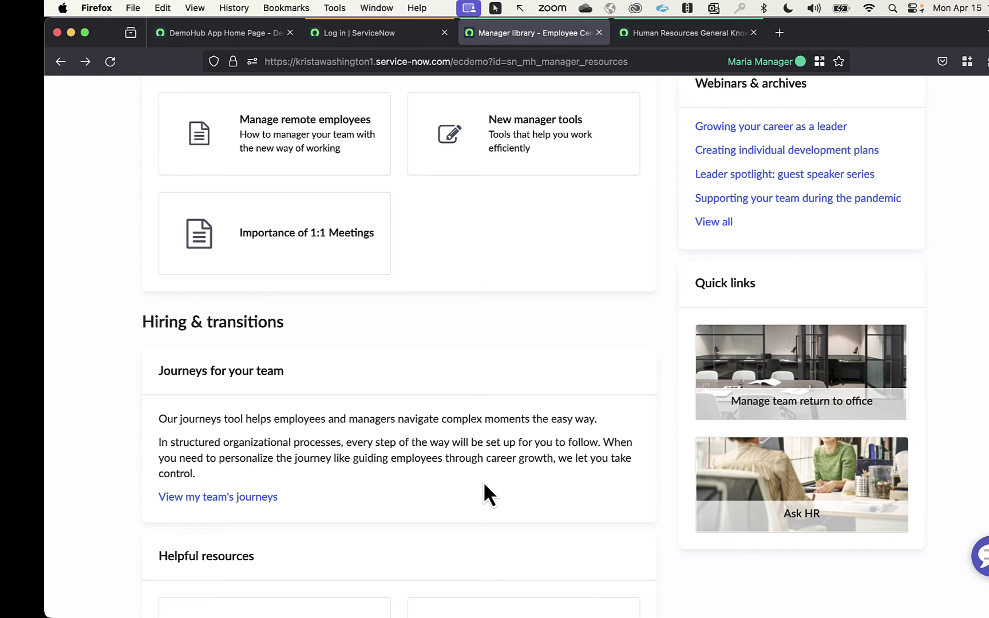
scroll(483, 481, up, 15)
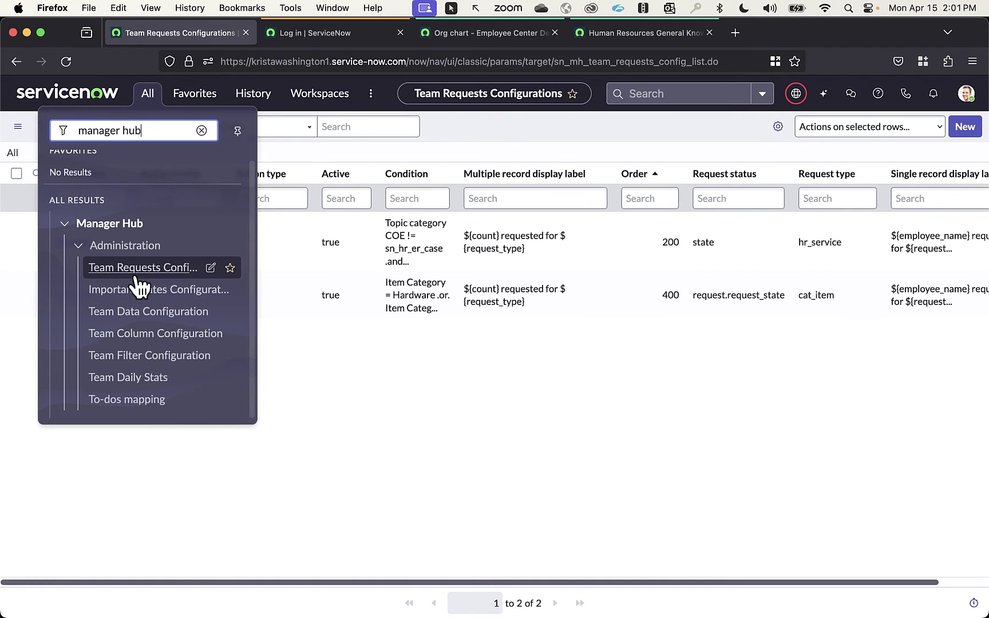
Close the navigation menu to reveal the Team Requests Configurations list.
click(325, 381)
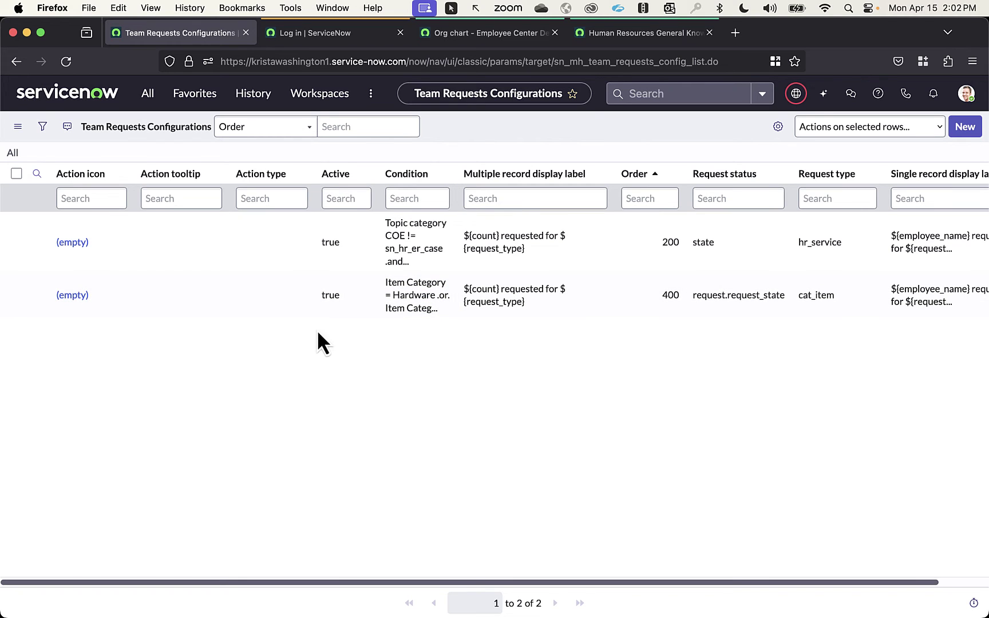
click(75, 246)
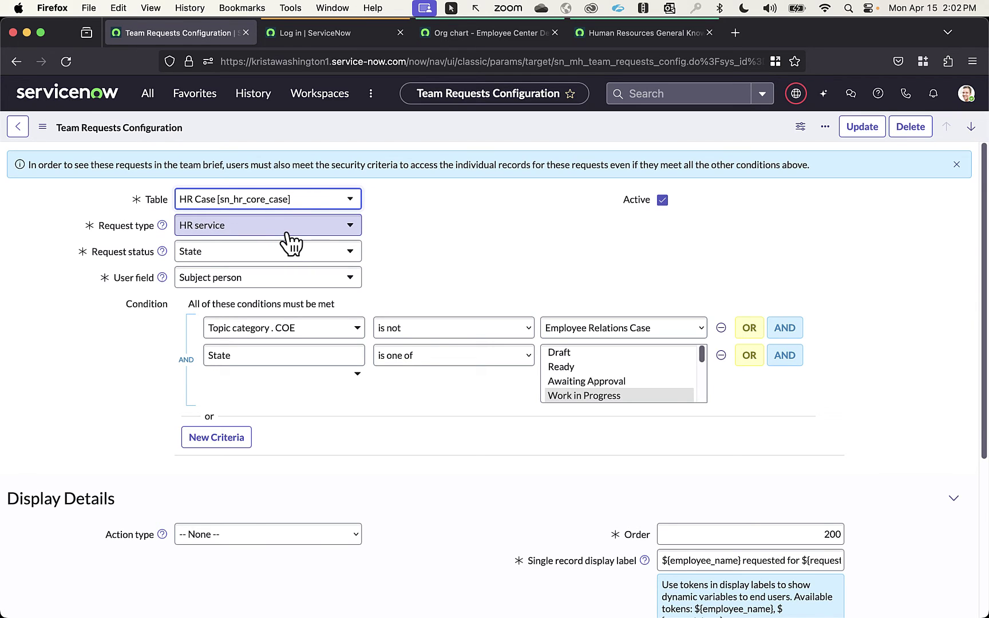
click(282, 200)
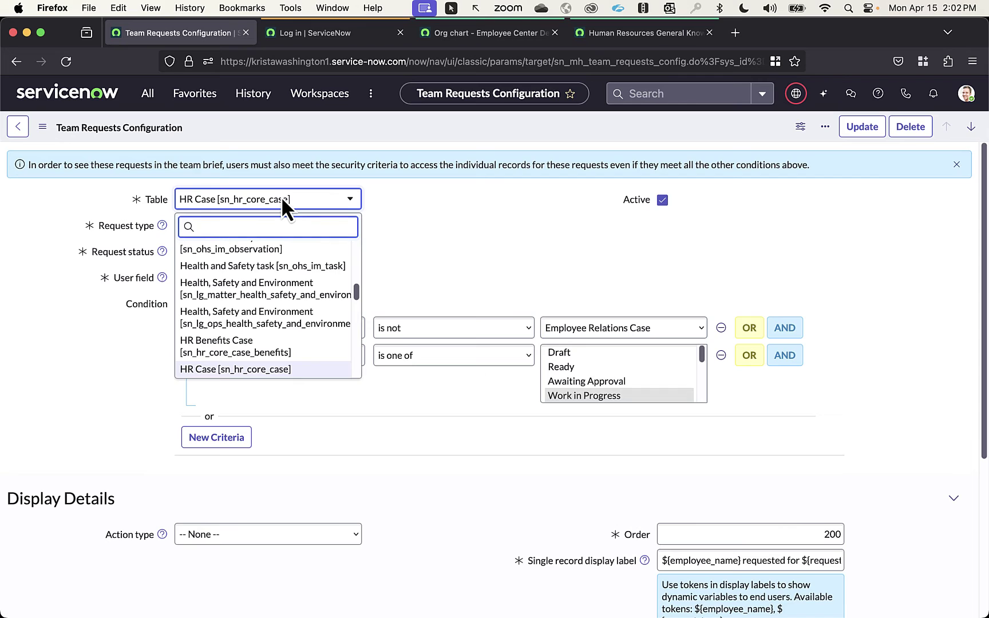
click(282, 199)
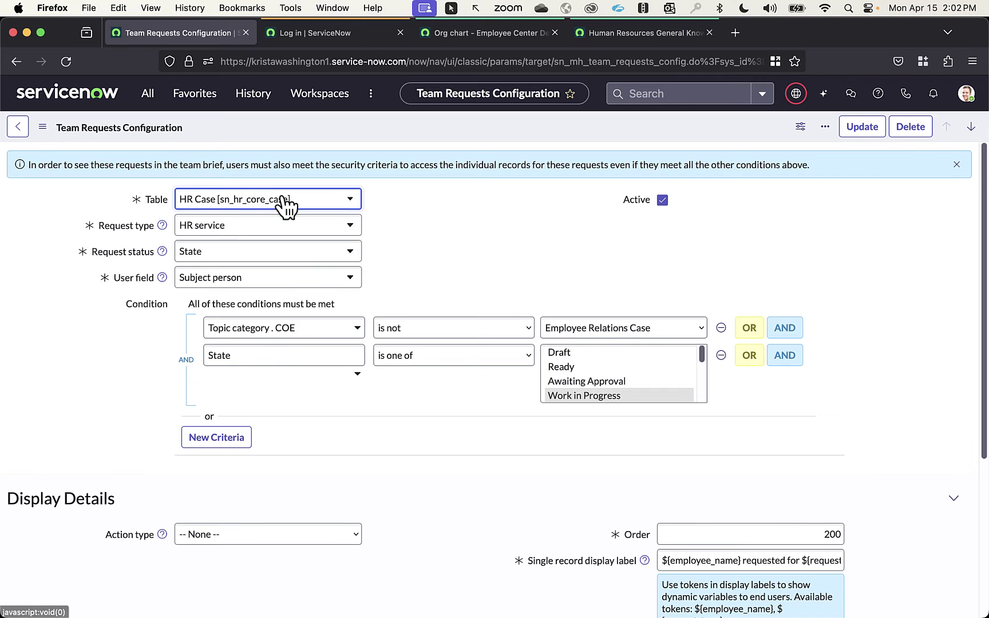
click(234, 252)
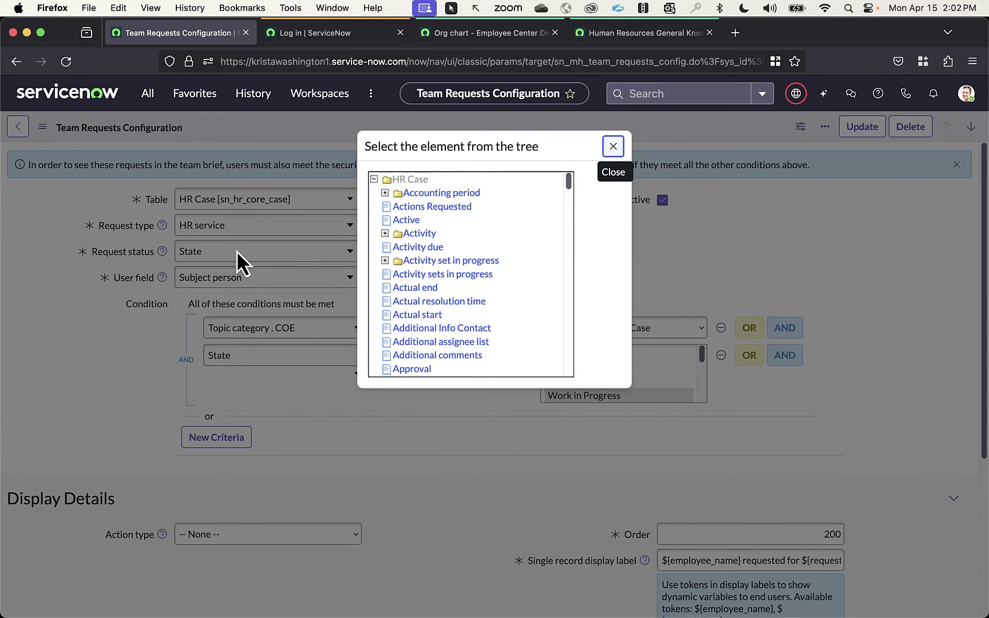
click(607, 150)
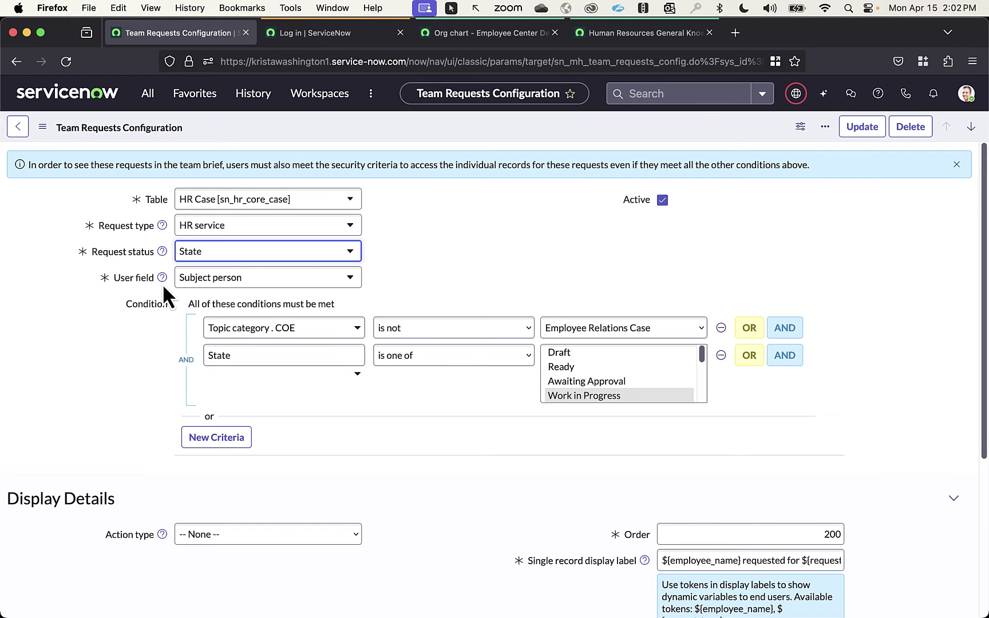
scroll(200, 306, down, 1)
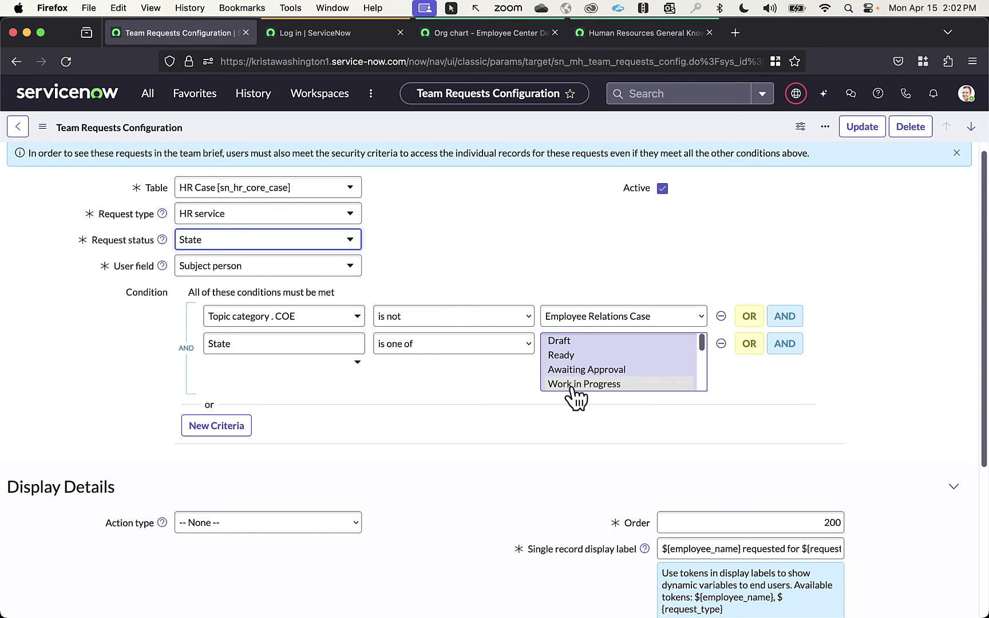
scroll(574, 394, down, 5)
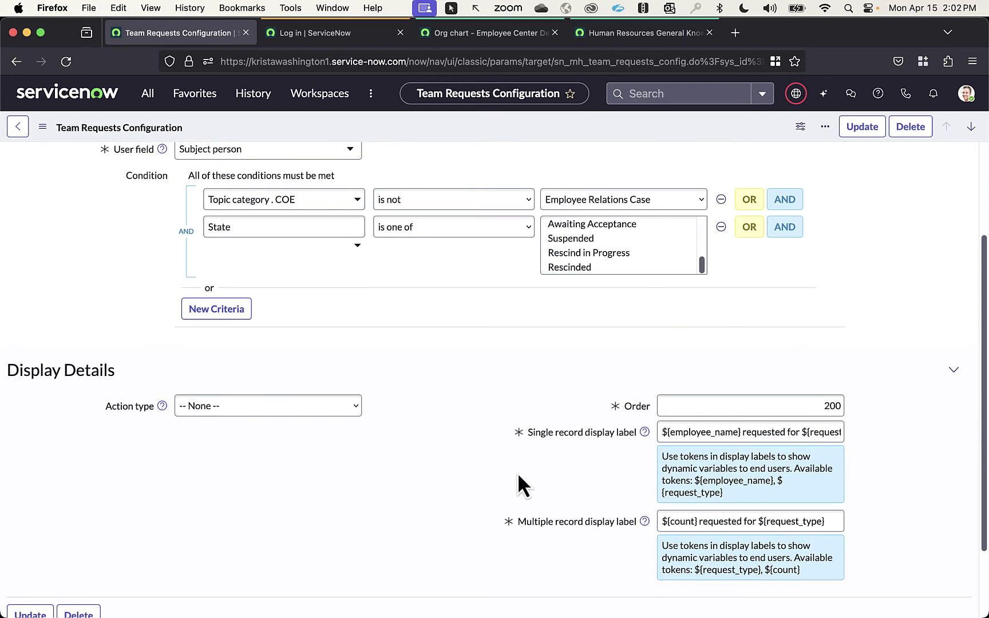
click(243, 404)
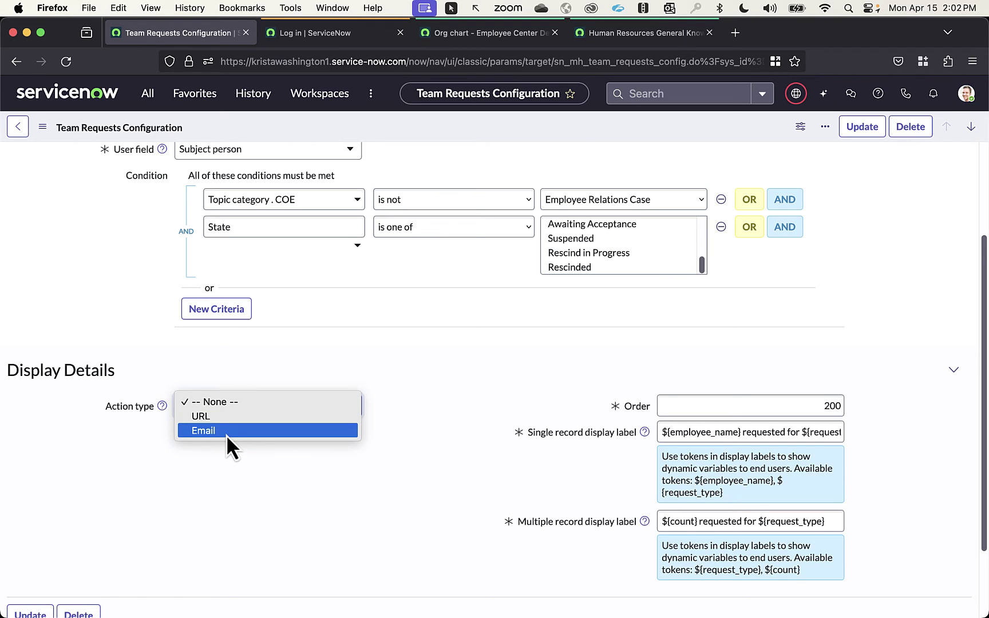
click(248, 484)
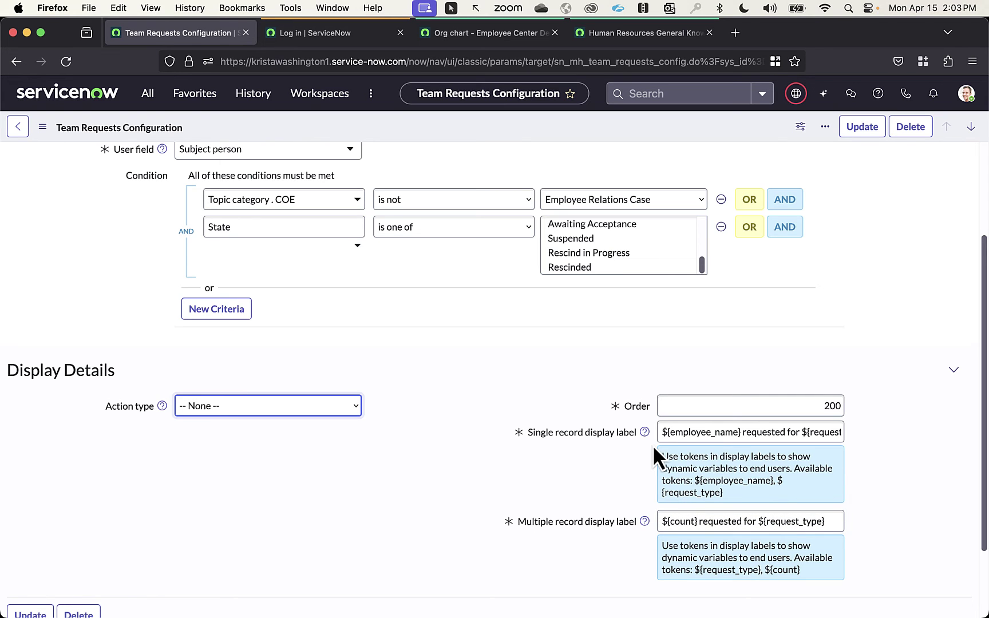
scroll(567, 487, down, 2)
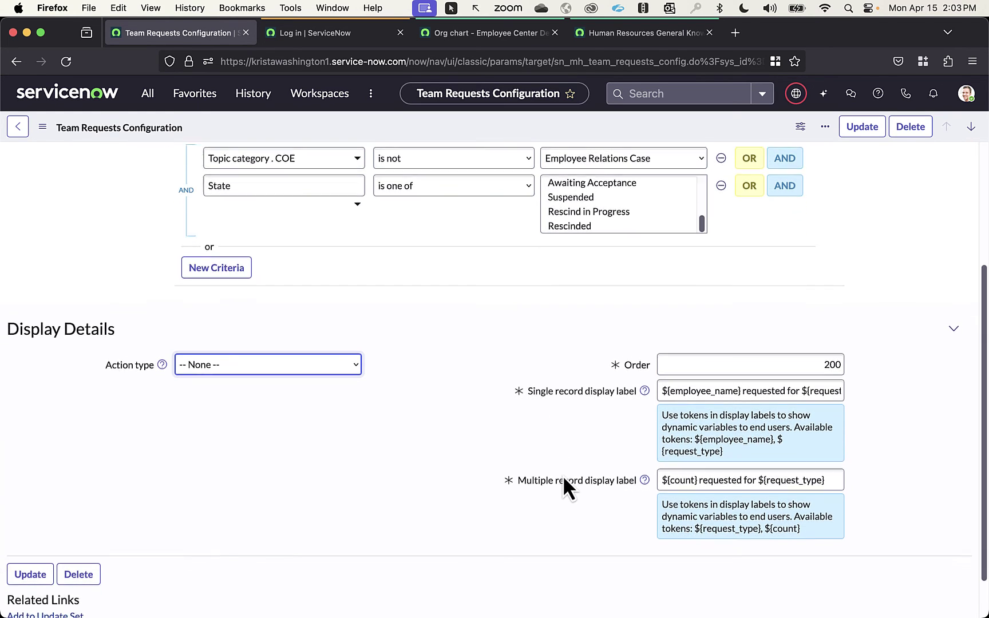
scroll(567, 486, up, 5)
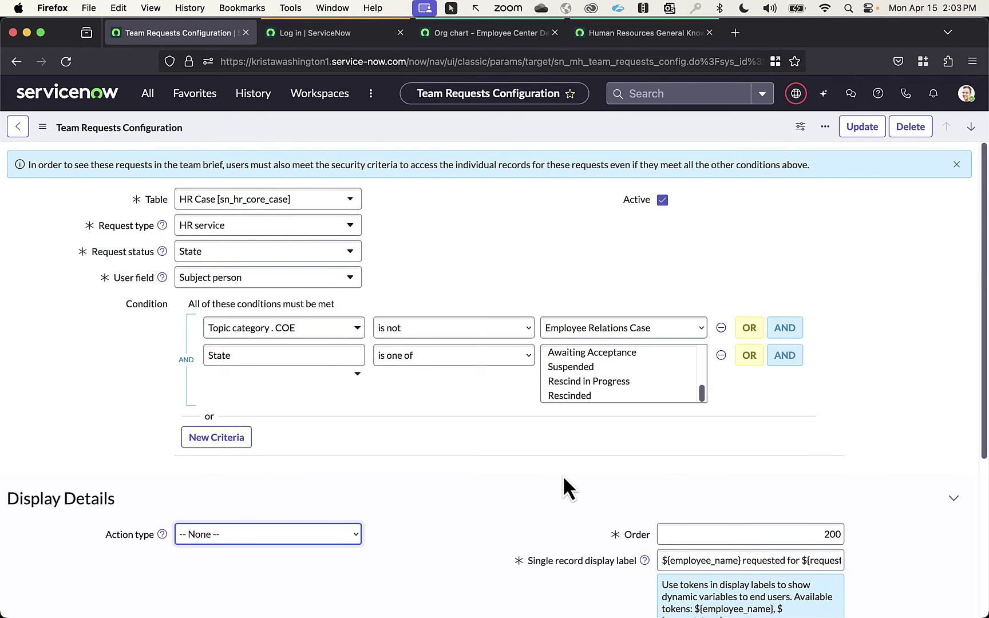
Open the Employment start date email record and inspect its Condition and HR Profile fields.
key(super+Left)
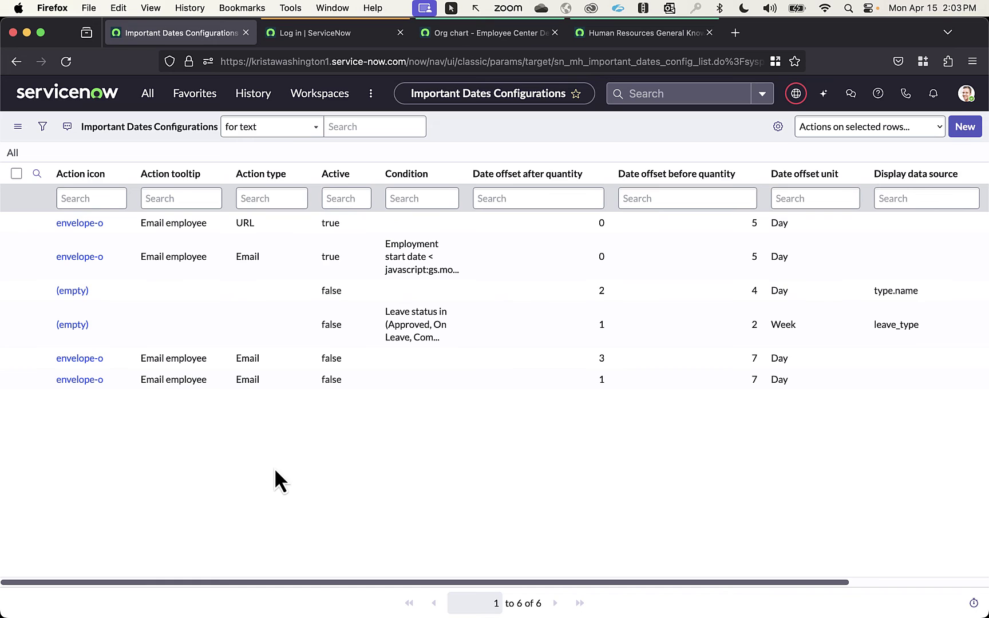
click(81, 258)
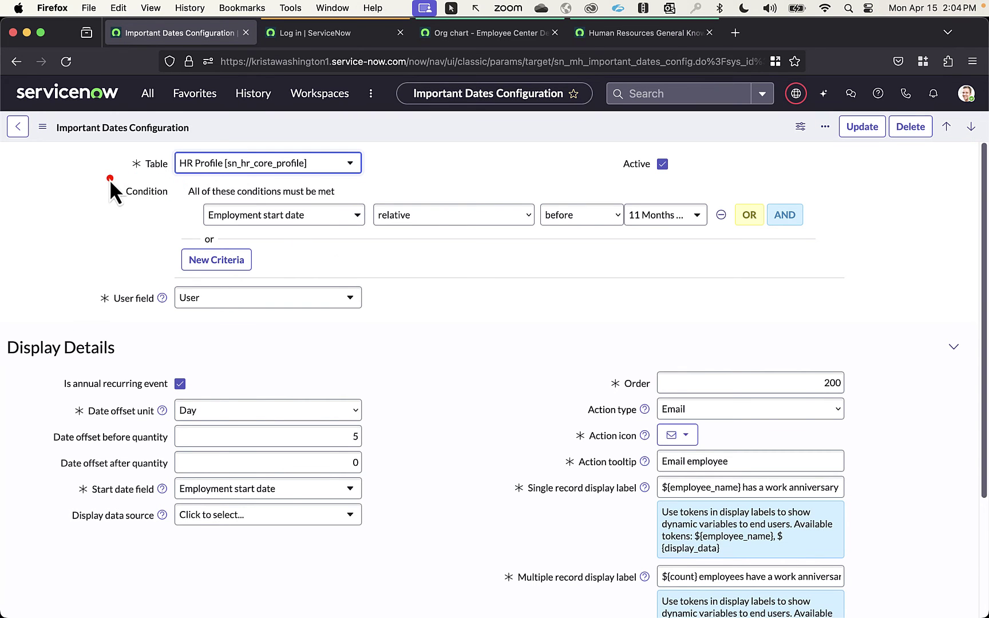
mouse_move(109, 179)
mouse_down()
mouse_move(758, 256)
mouse_move(877, 247)
mouse_up()
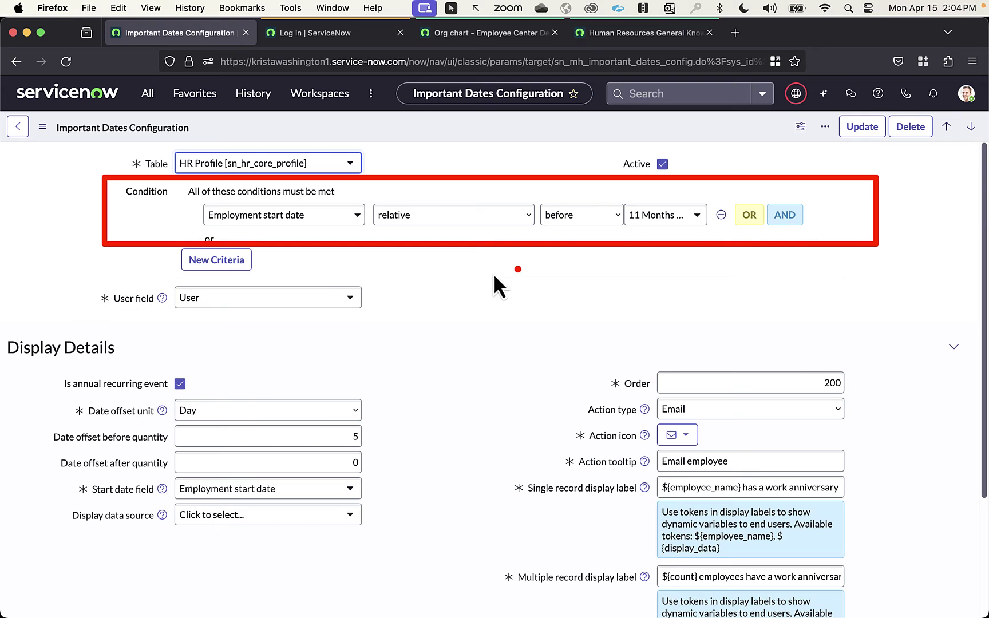
click(223, 298)
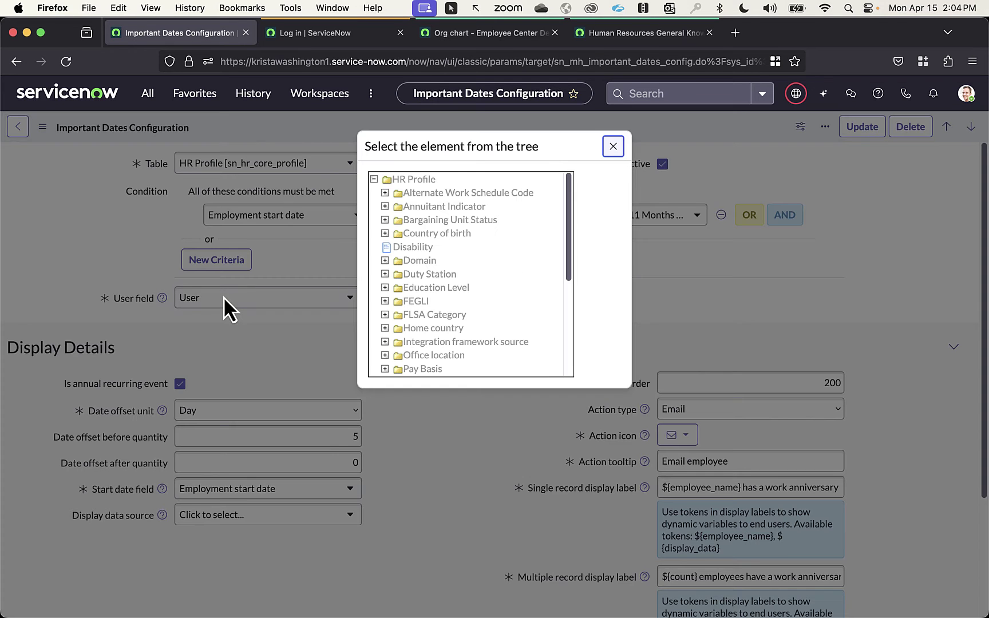
click(613, 147)
scroll(355, 314, down, 2)
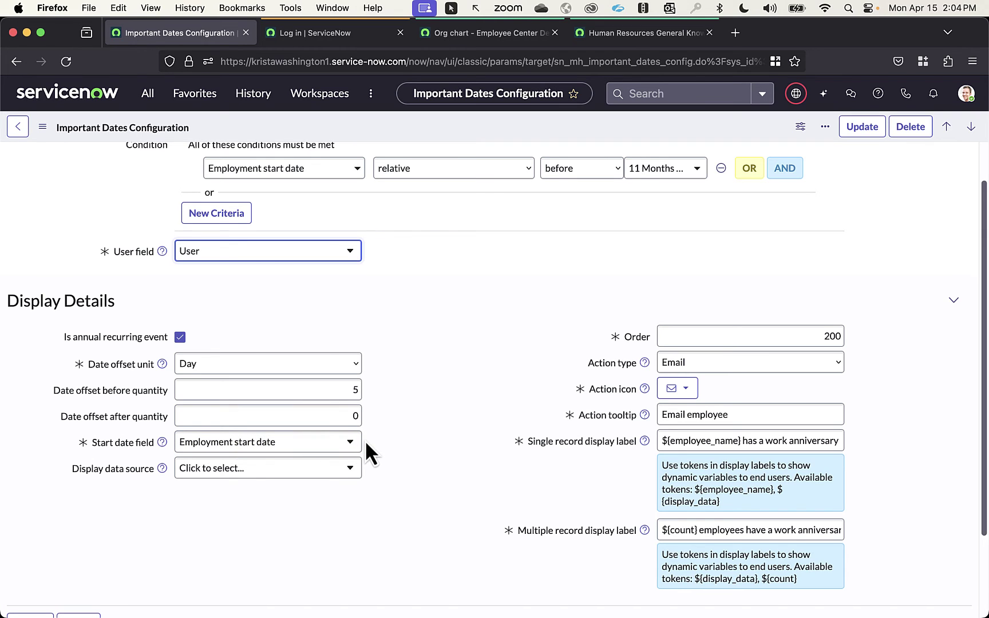
Review the action icon, Email action type and display labels without changing them.
click(683, 389)
click(682, 391)
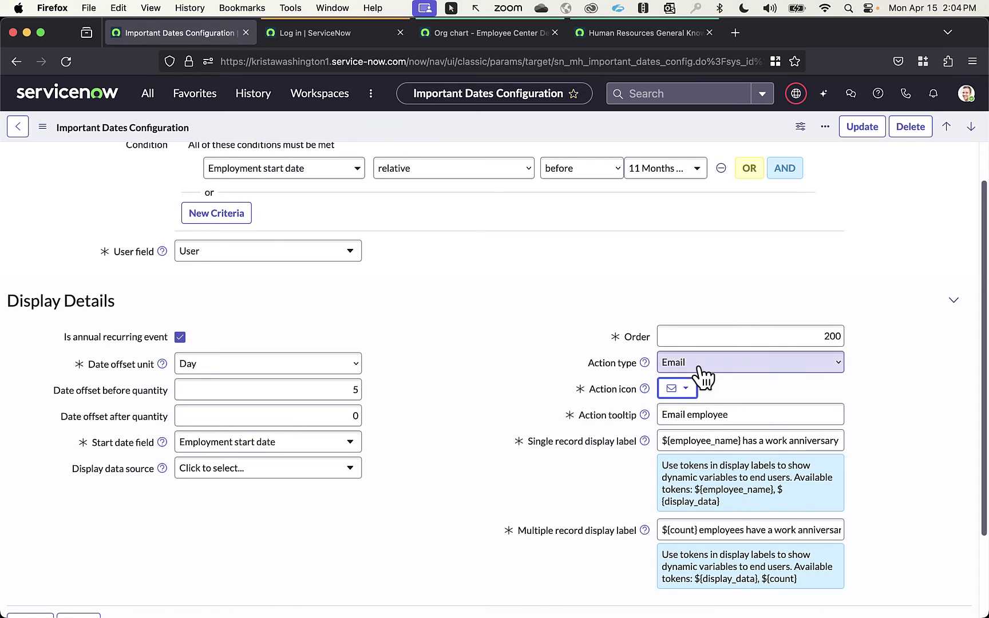
click(698, 364)
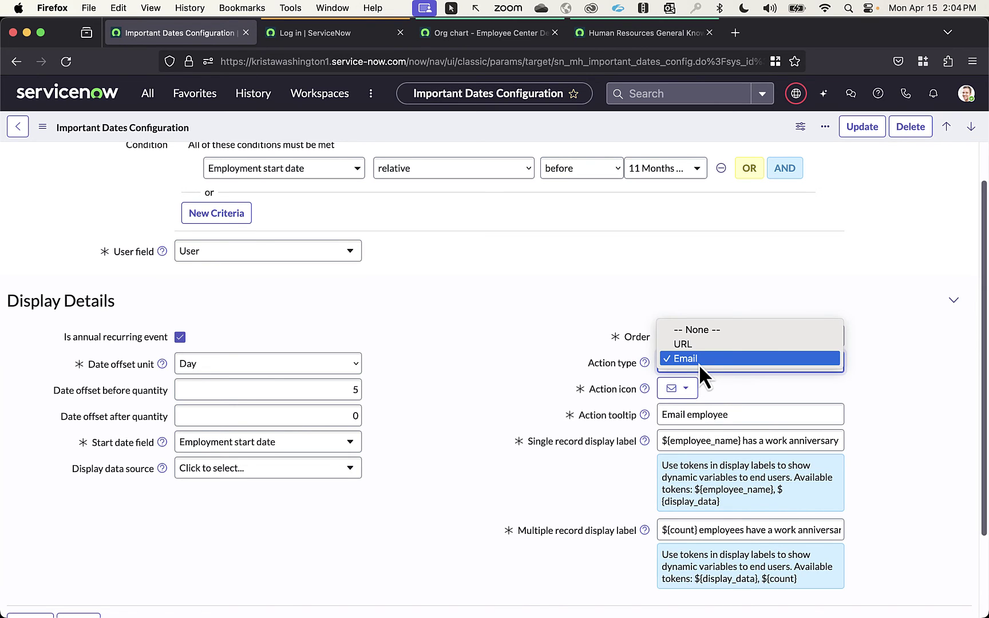
click(698, 359)
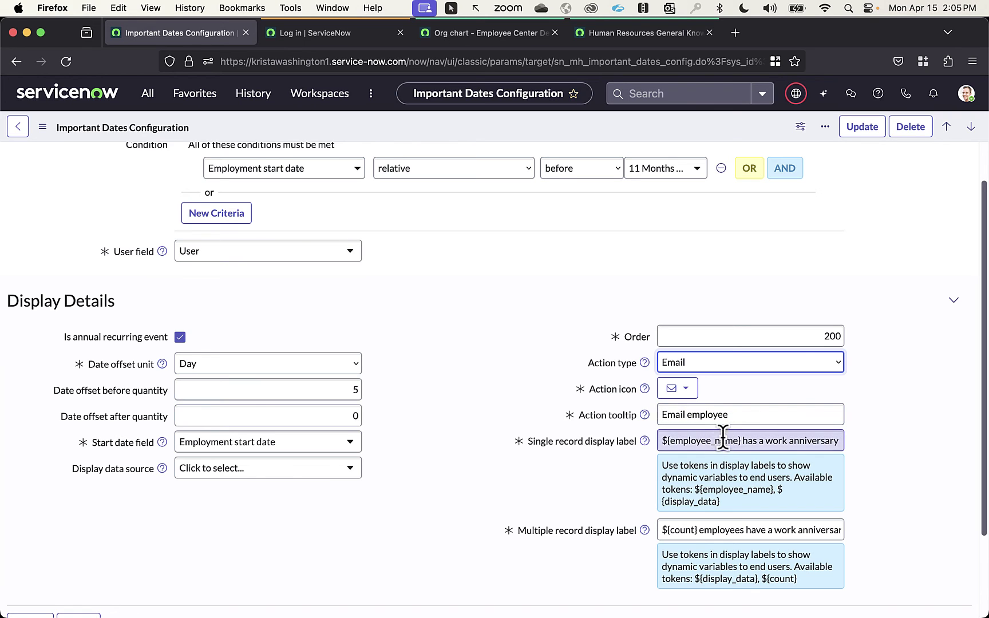
drag(711, 440, 819, 443)
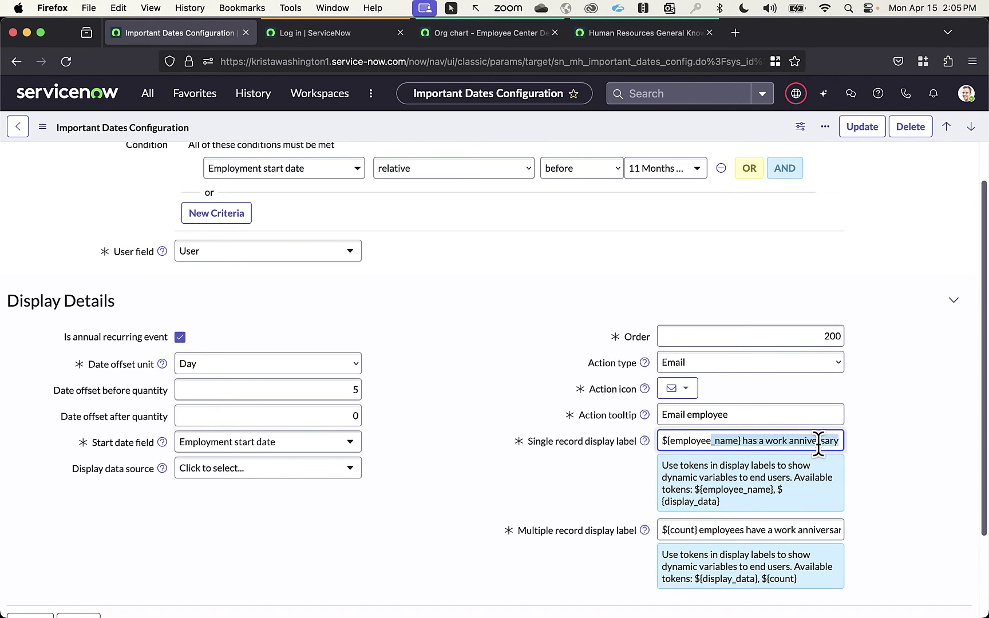
click(797, 441)
scroll(796, 441, down, 1)
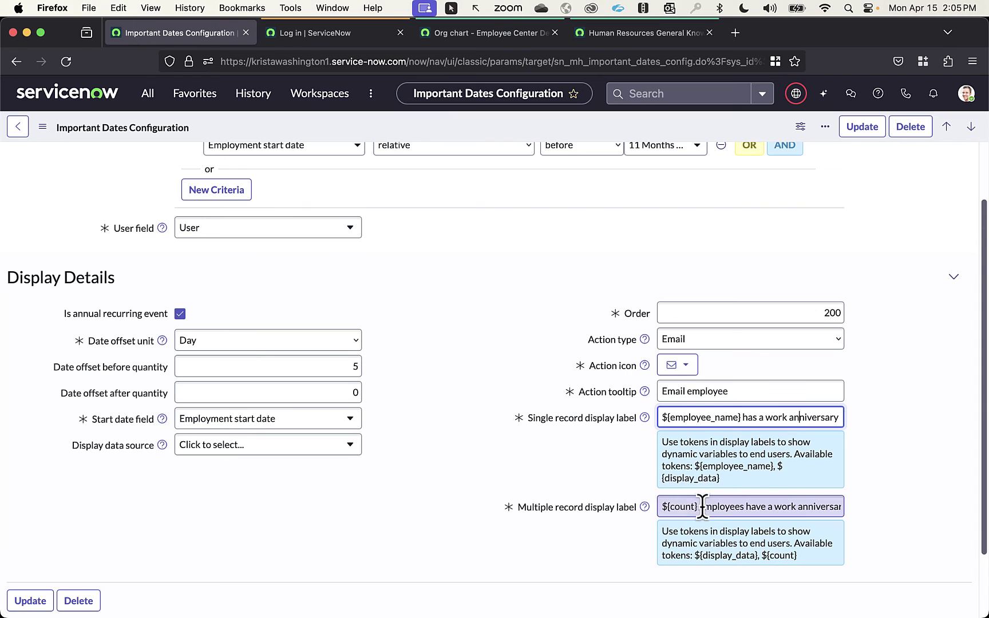
scroll(853, 501, down, 3)
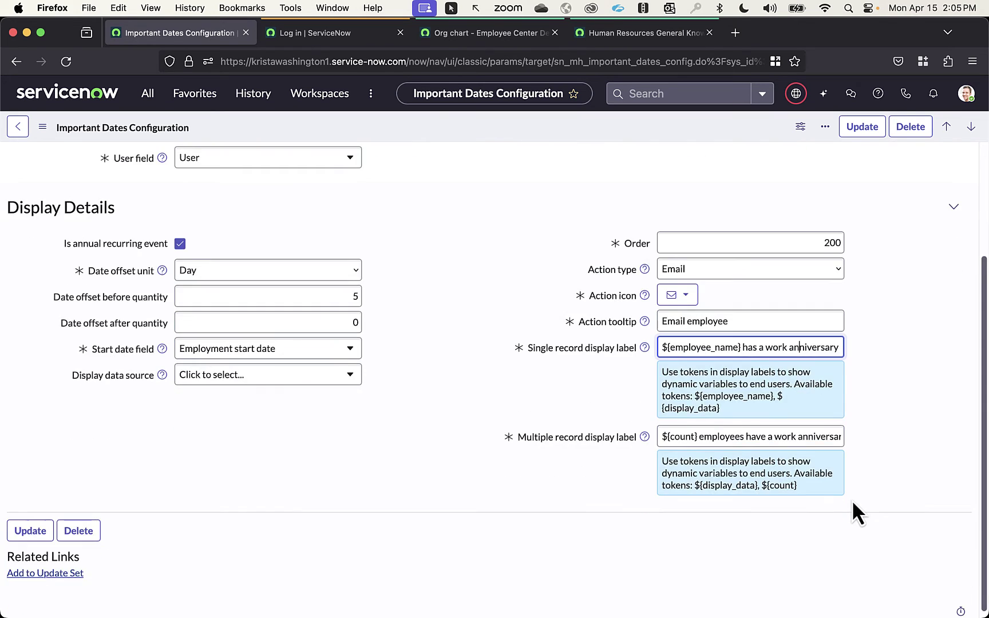
scroll(852, 500, up, 5)
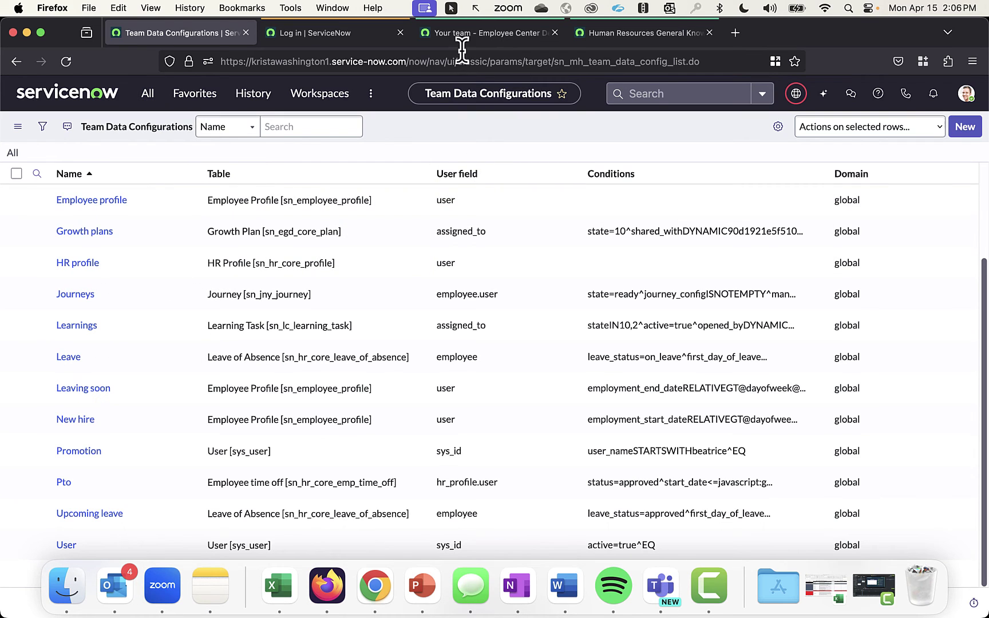
Compare the five team metric counts on Your team, then open the Journeys team data configuration.
click(463, 38)
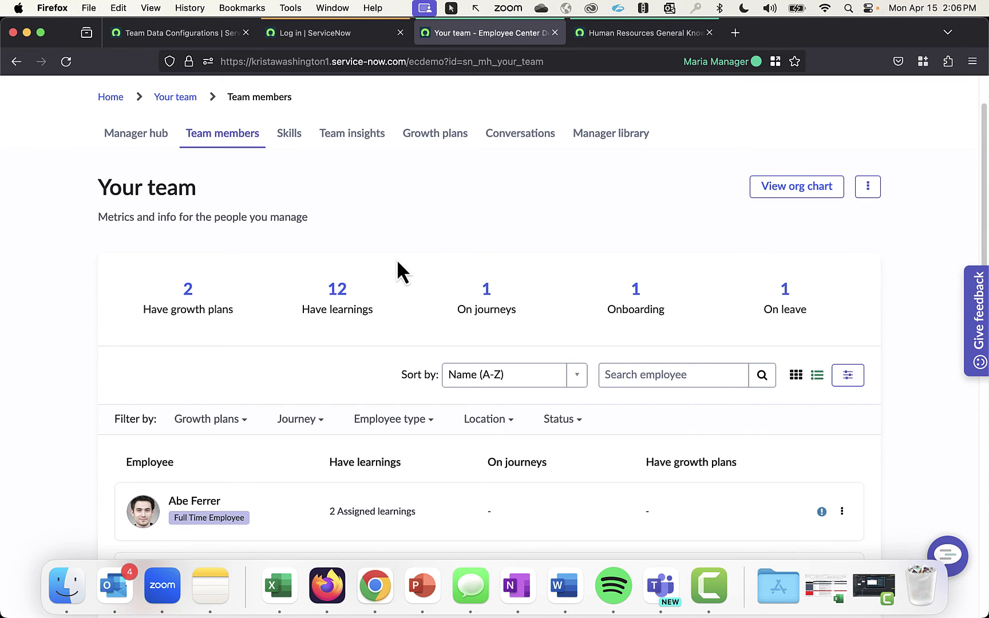
mouse_move(125, 252)
mouse_down()
mouse_move(754, 345)
mouse_move(863, 348)
mouse_up()
click(188, 35)
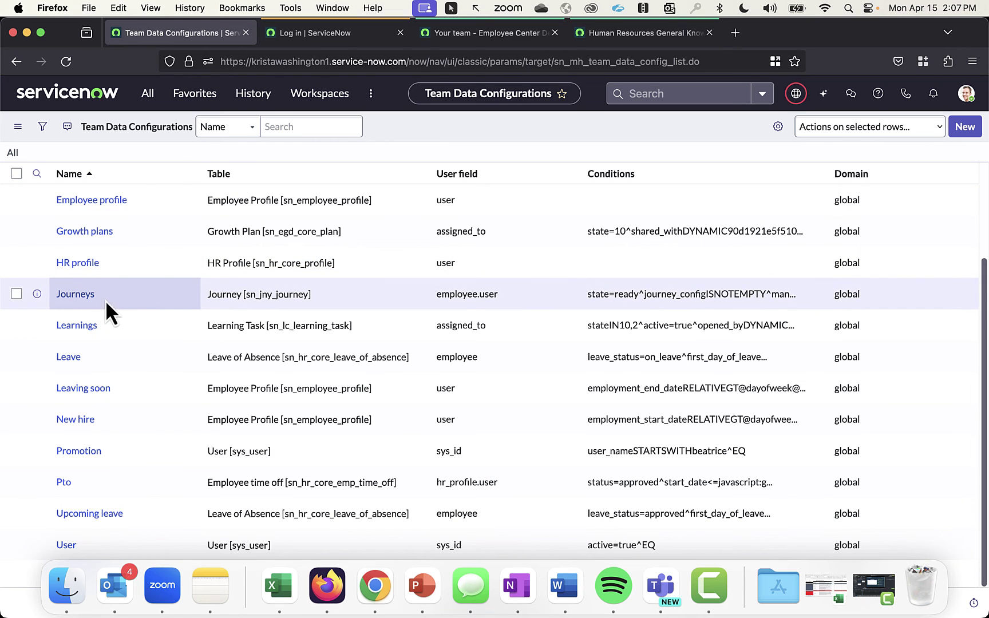
click(79, 296)
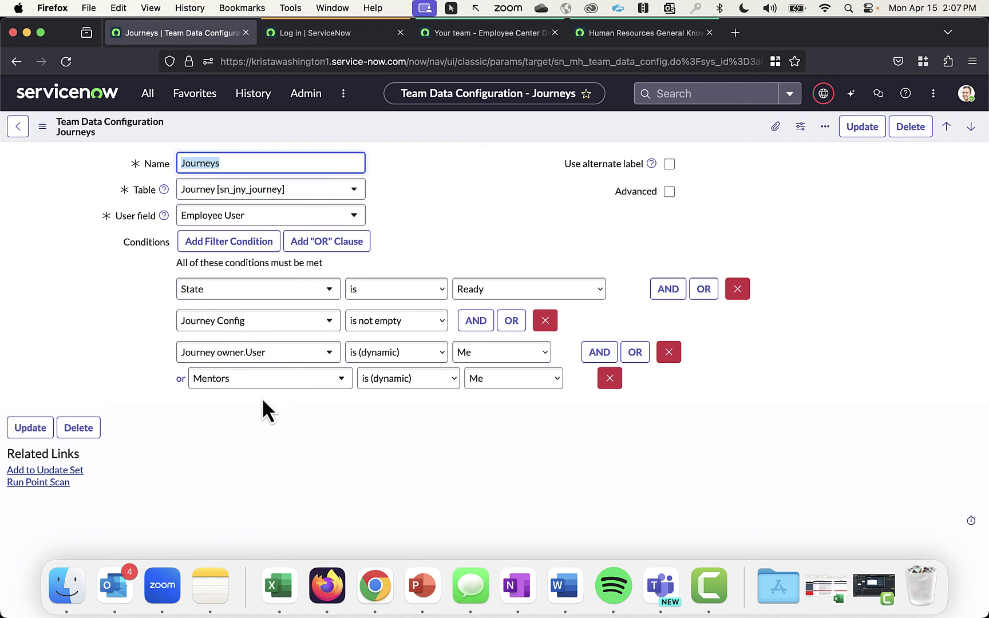
key(Return)
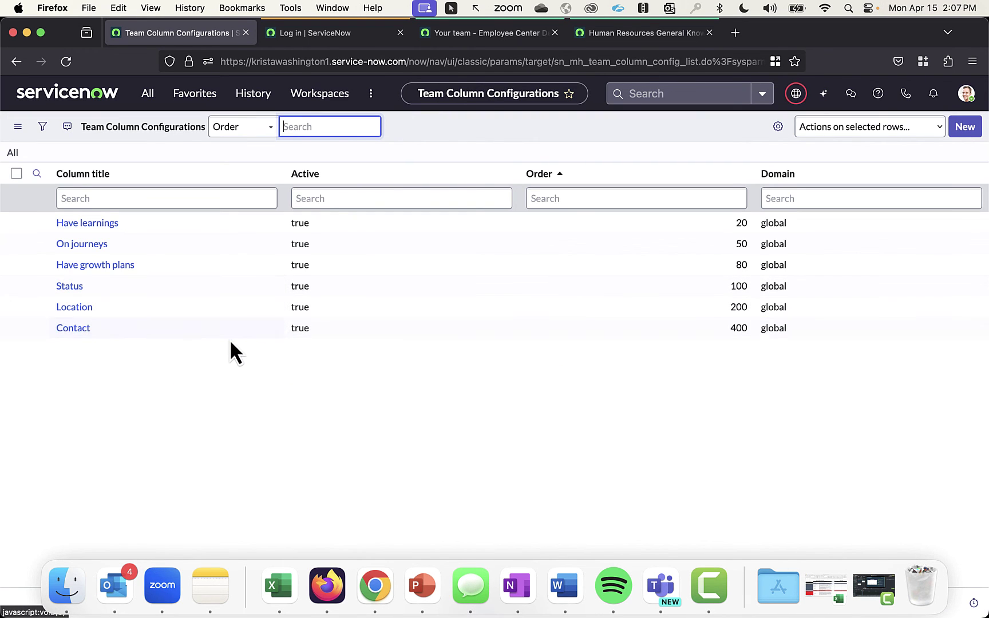
click(466, 33)
scroll(395, 175, down, 5)
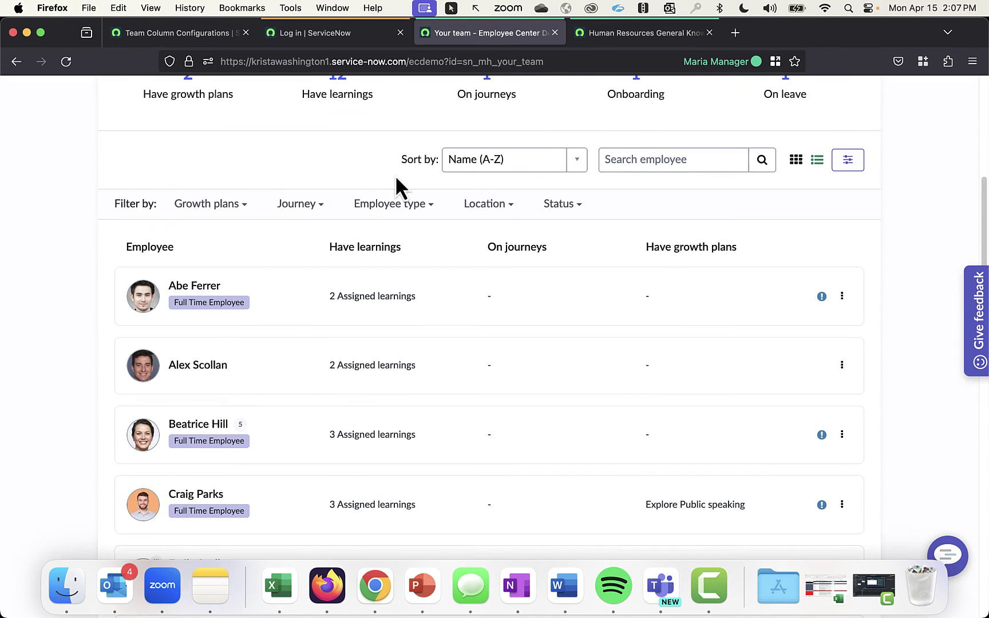
drag(294, 224, 876, 268)
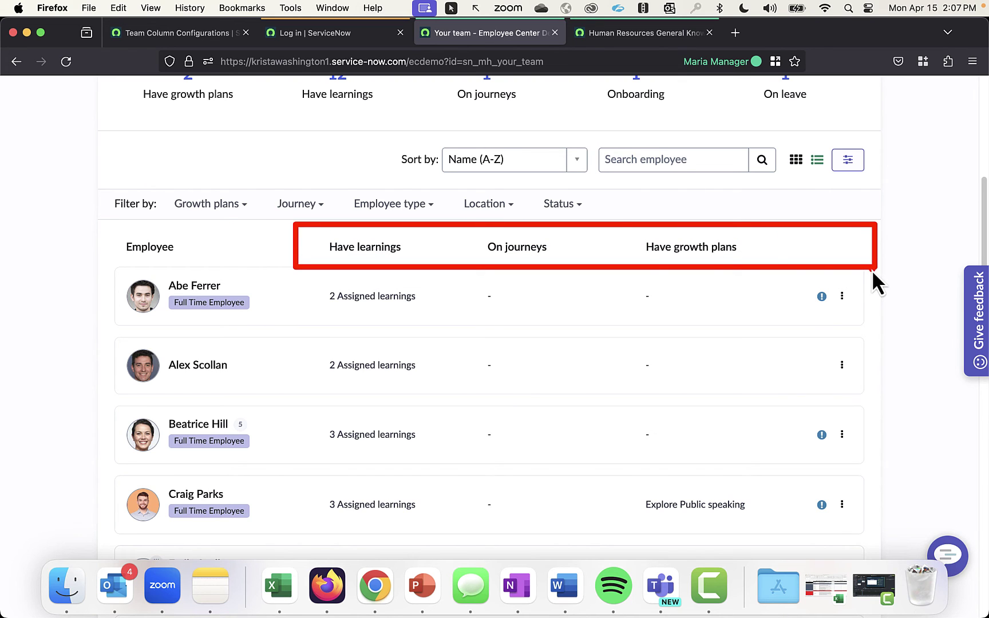
key(Escape)
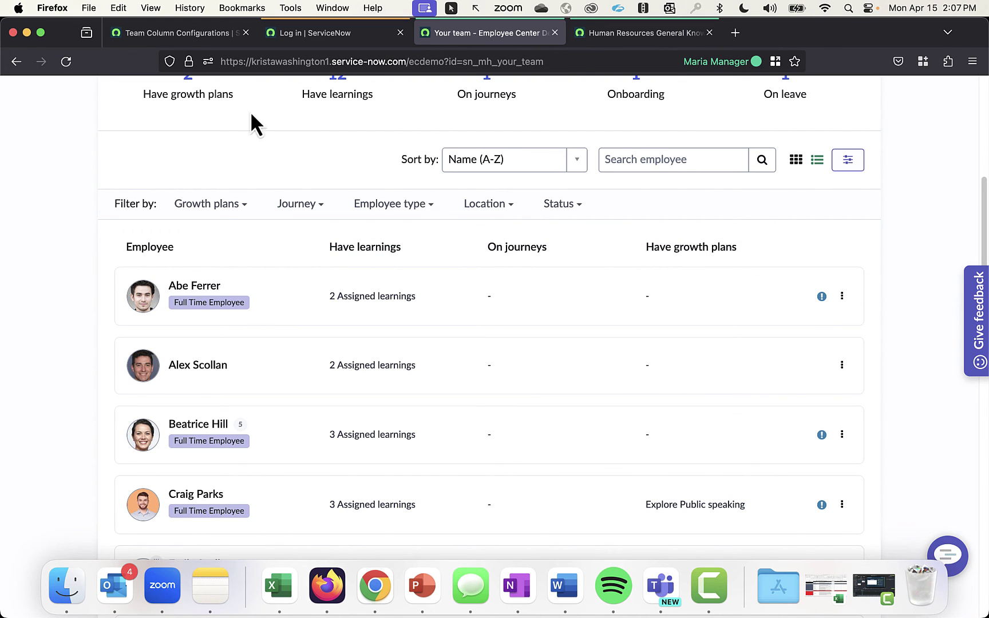
click(167, 32)
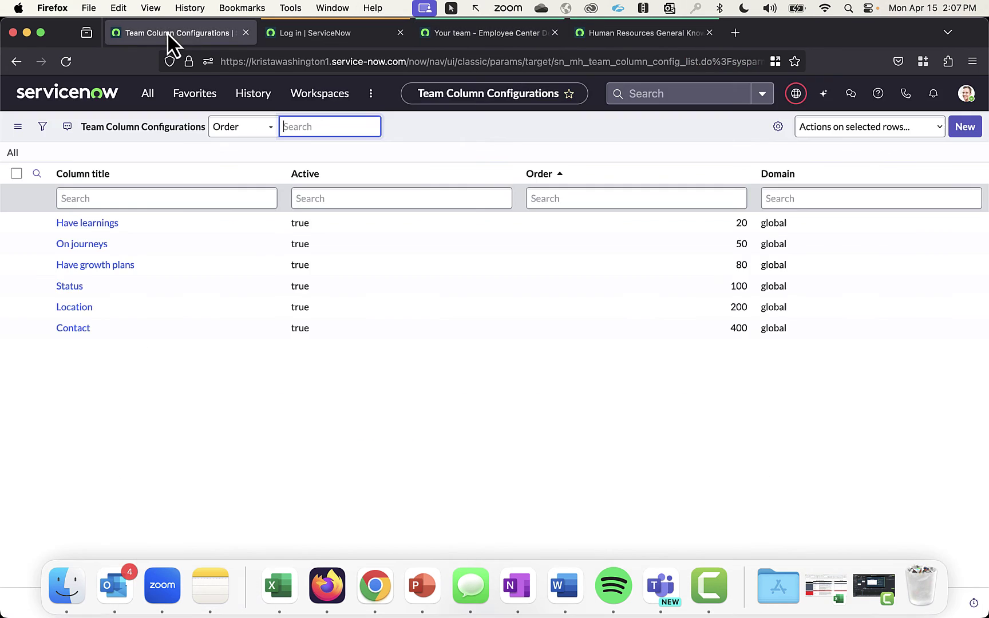
click(82, 245)
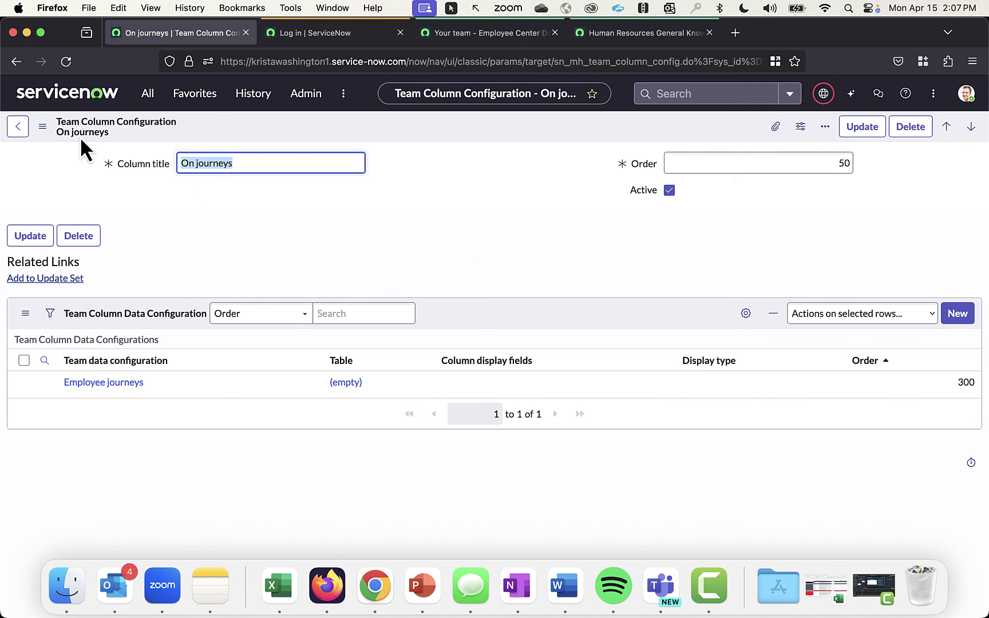
Create a team column titled Location with order 50 and save it.
click(16, 132)
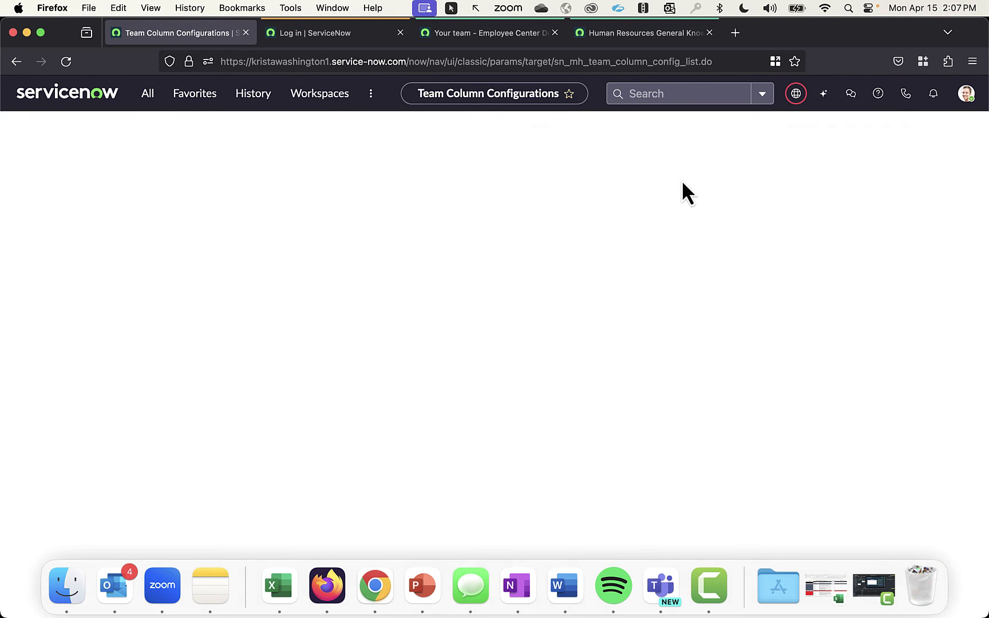
text(Location)
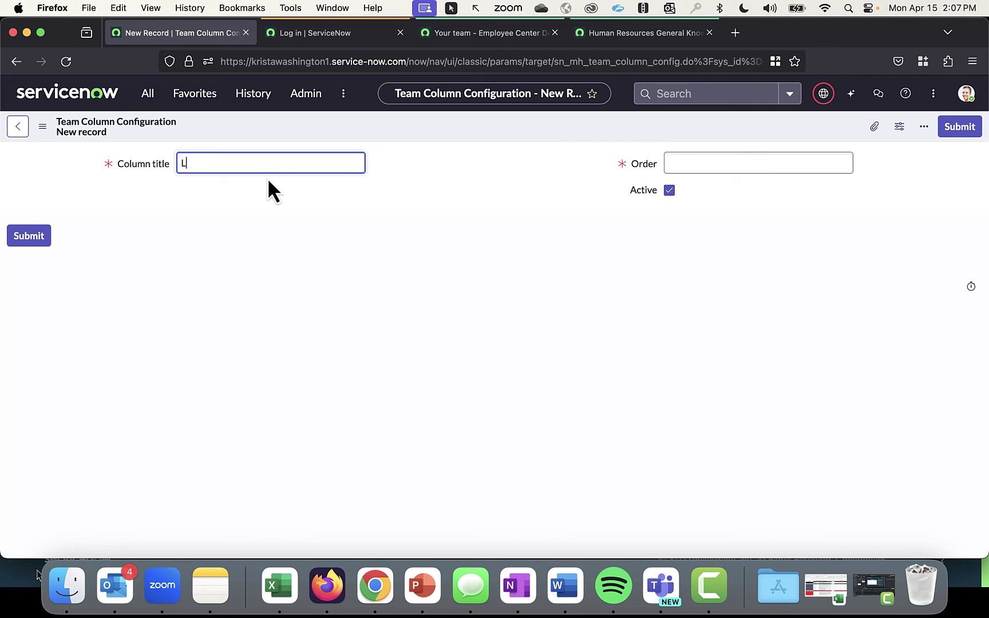
click(709, 162)
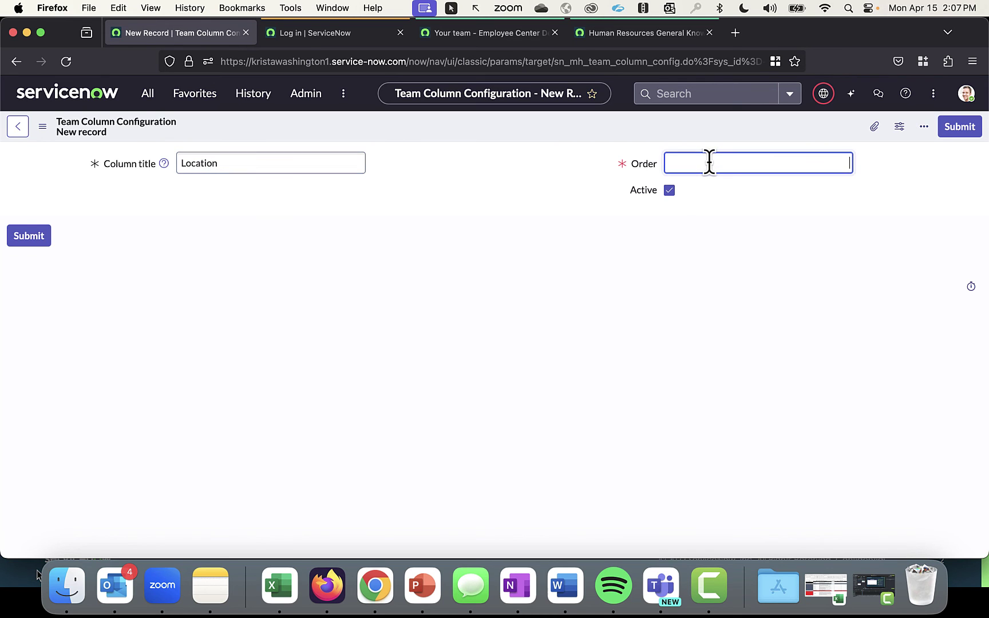
text(50)
right_click(797, 128)
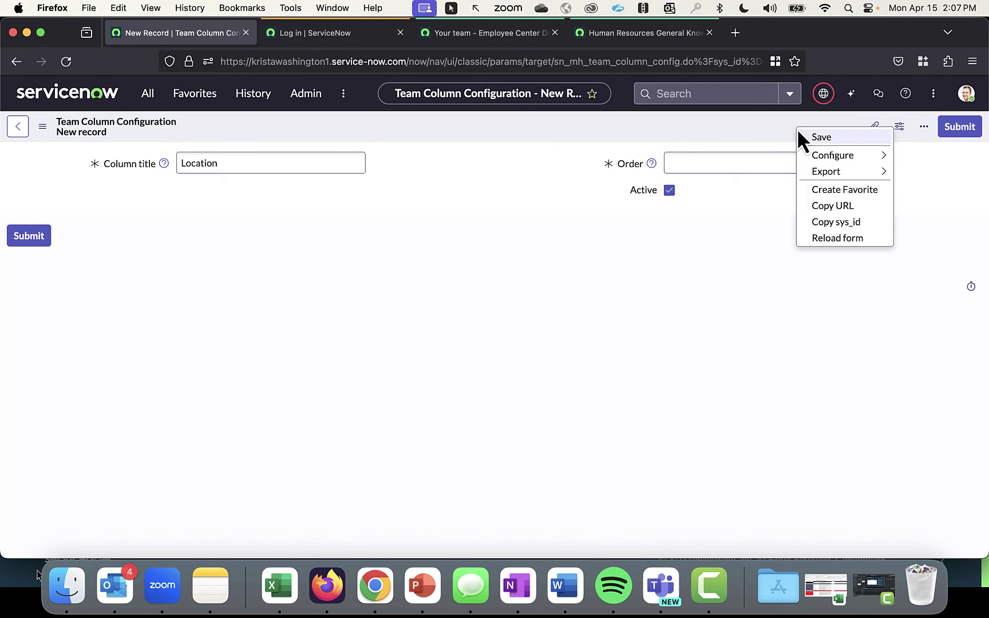
click(802, 137)
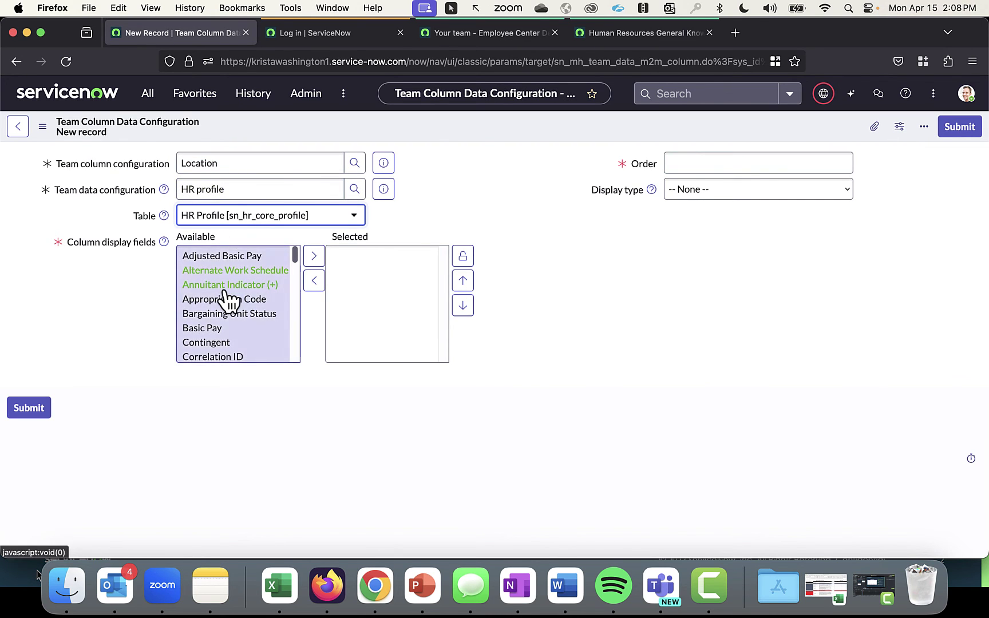
Map the Location column to the HR profile Office location field, order 50, and submit.
scroll(232, 301, down, 6)
scroll(232, 307, down, 6)
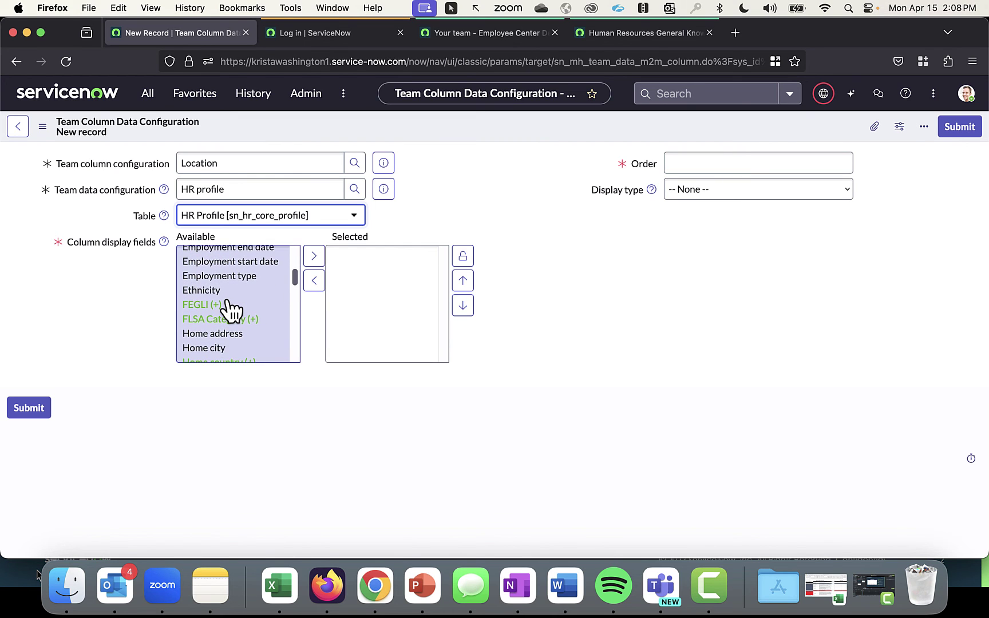
scroll(231, 309, down, 5)
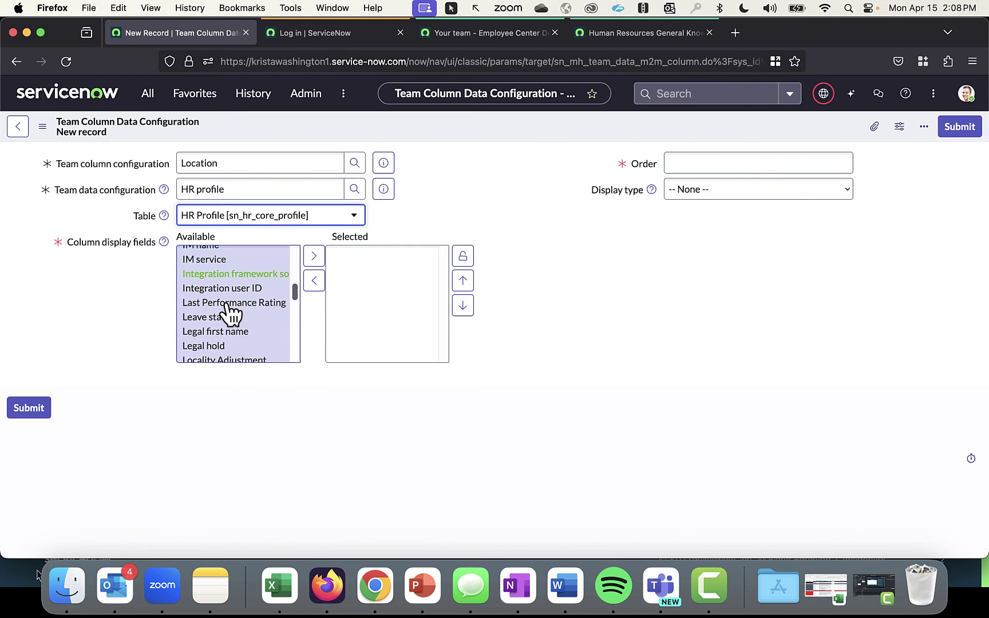
click(229, 293)
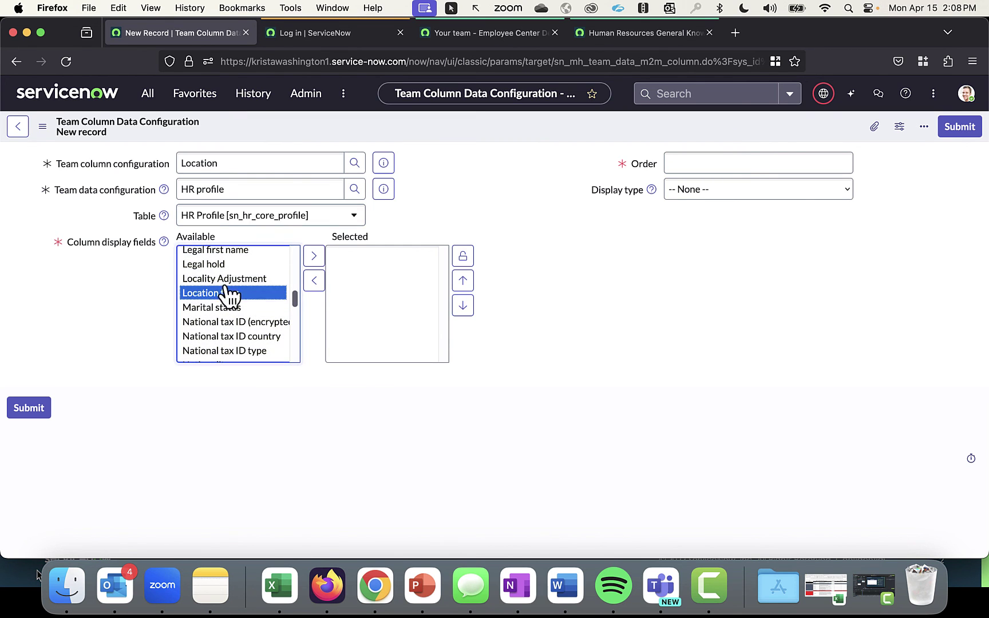
click(315, 257)
scroll(254, 304, down, 2)
scroll(255, 305, down, 3)
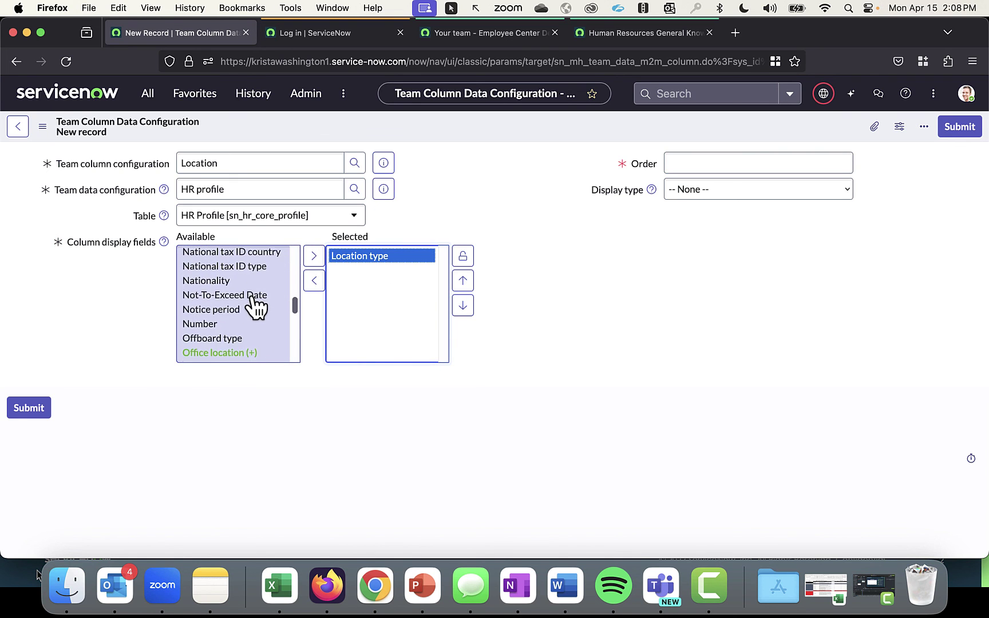
click(217, 294)
drag(343, 292, 346, 286)
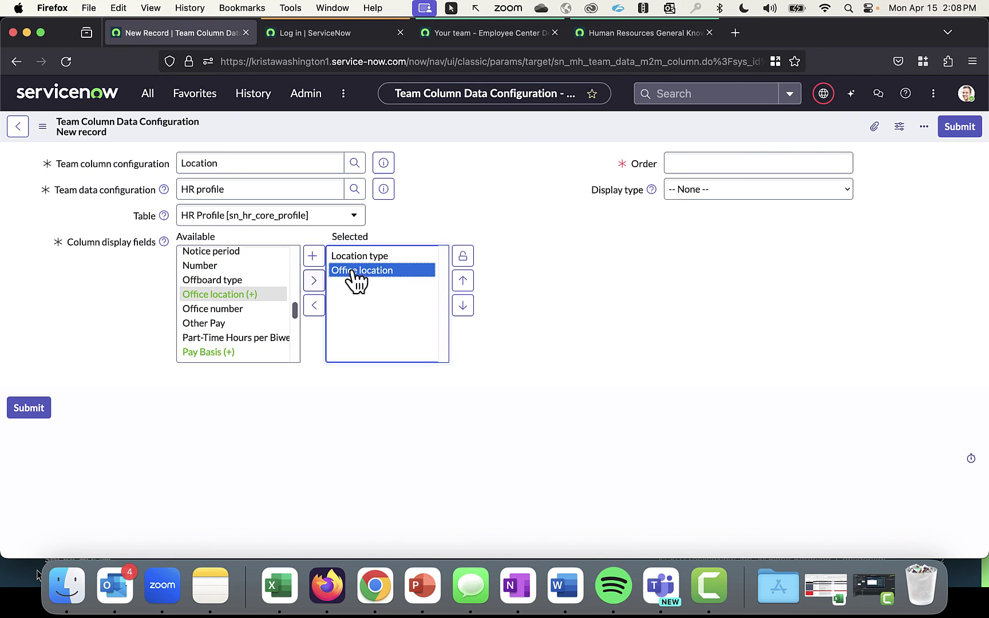
double_click(377, 261)
click(732, 163)
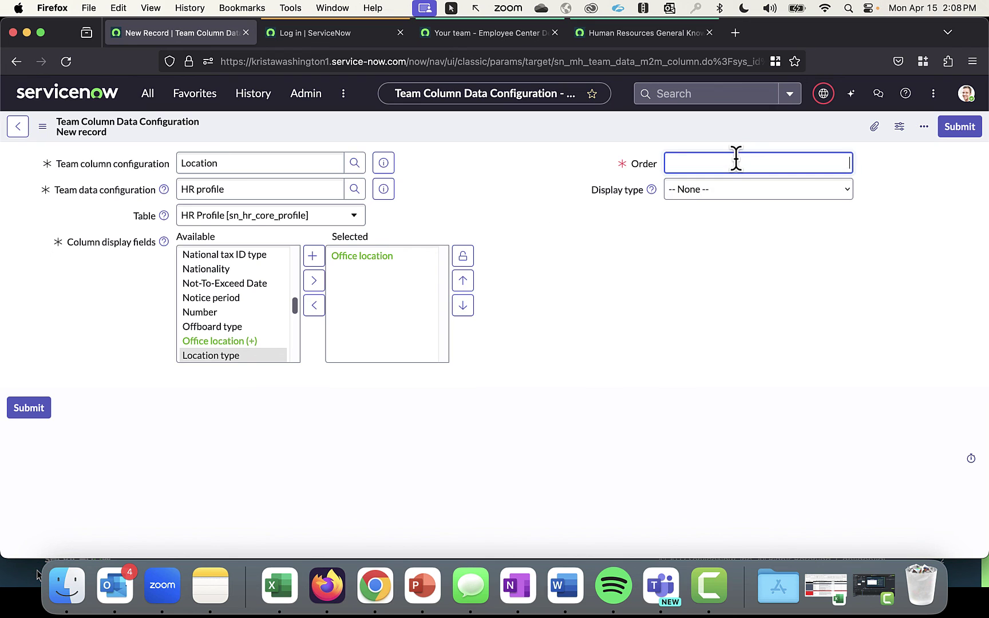
text(50)
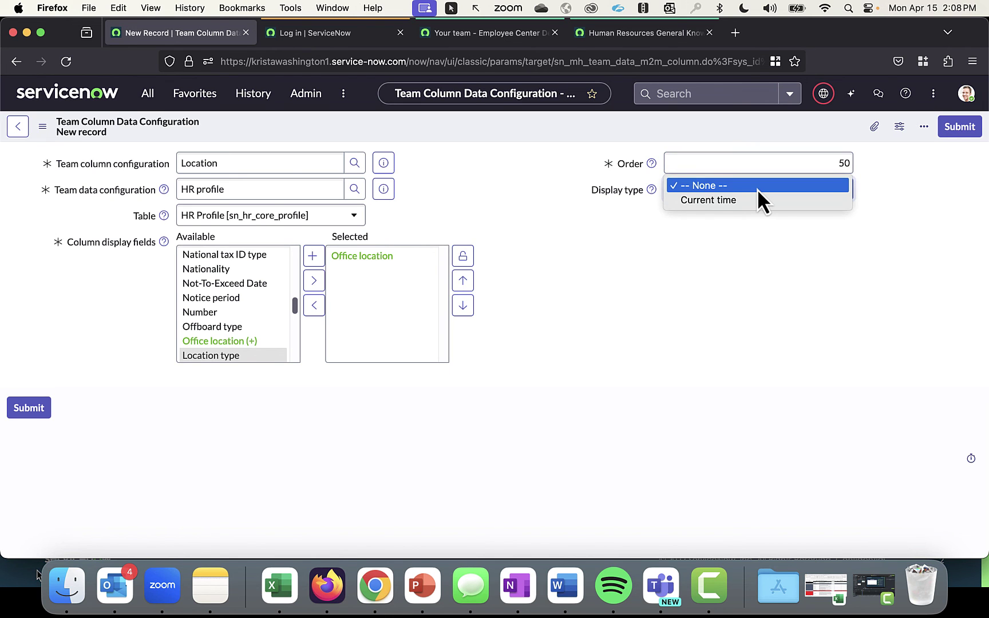
click(758, 188)
click(967, 126)
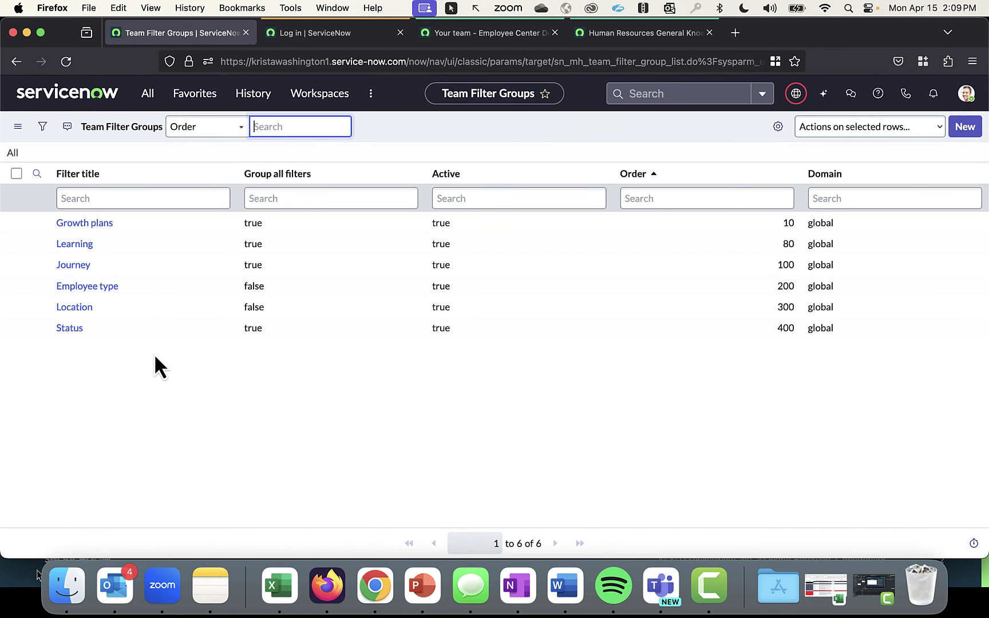
Review the filters on the Your team page, then return to the Team Filter Groups list.
click(456, 38)
drag(158, 298, 619, 335)
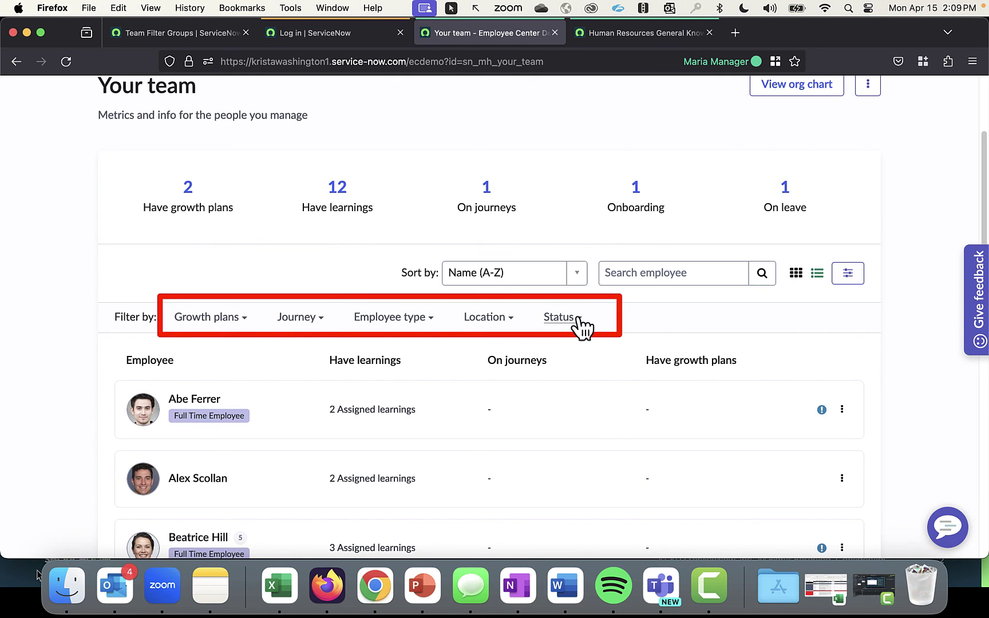
click(171, 31)
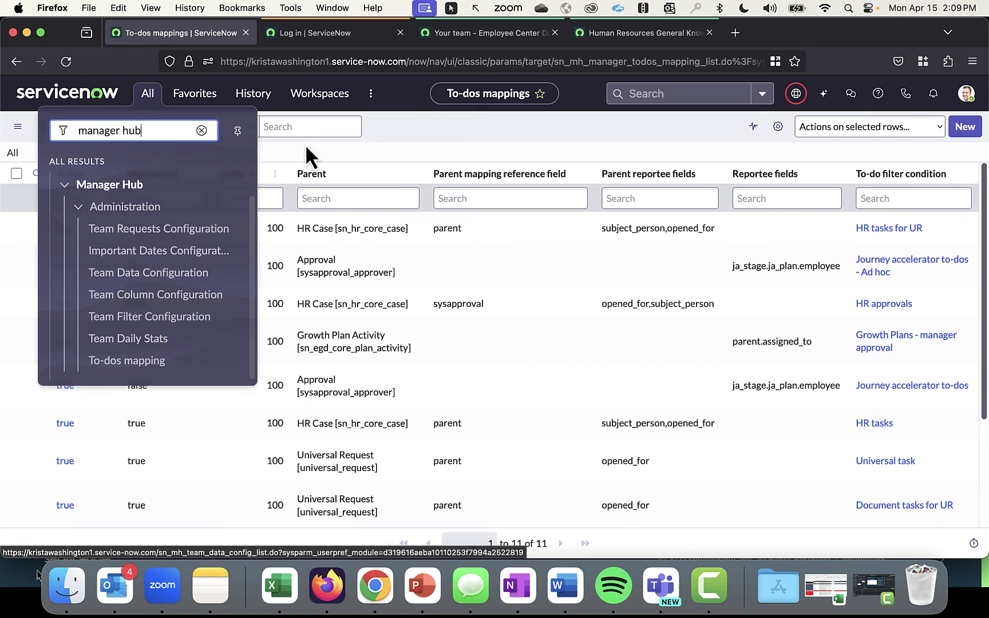
click(447, 131)
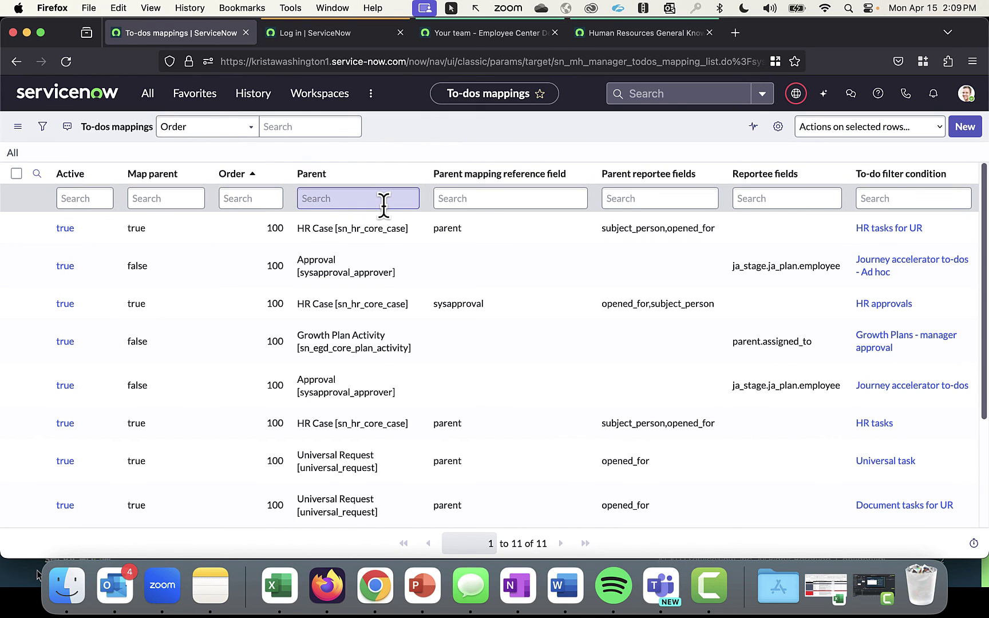
scroll(379, 235, down, 1)
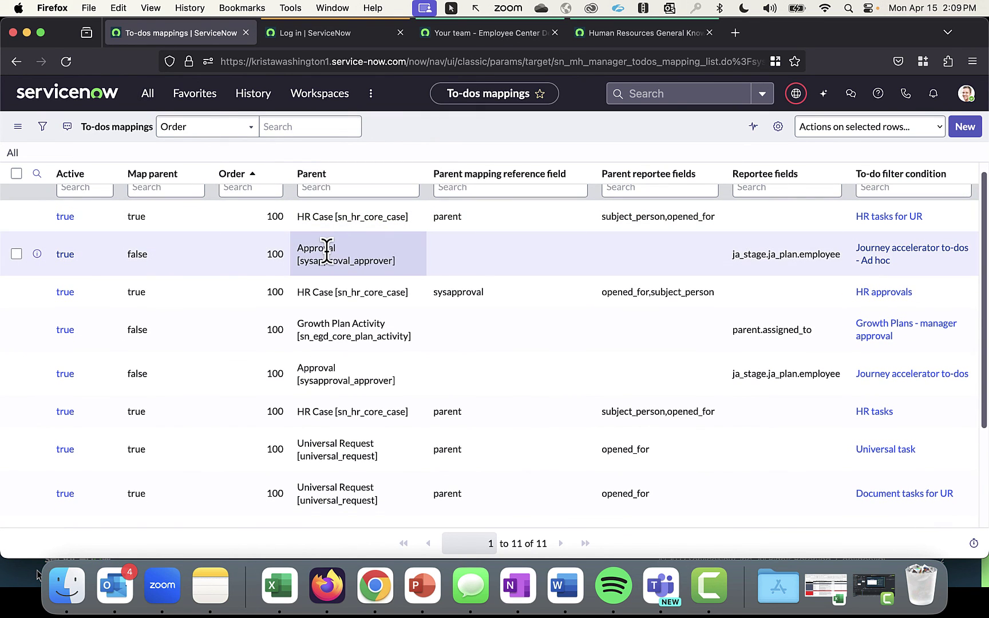
mouse_move(275, 232)
mouse_down()
mouse_move(420, 286)
mouse_move(445, 279)
mouse_up()
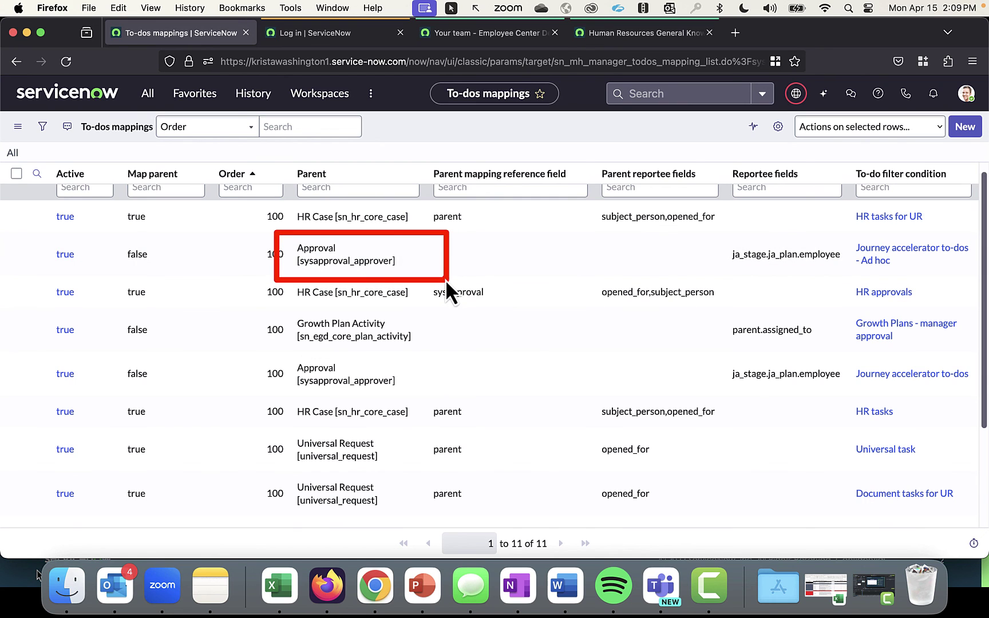
mouse_move(294, 391)
mouse_down()
mouse_move(392, 400)
mouse_move(411, 429)
mouse_up()
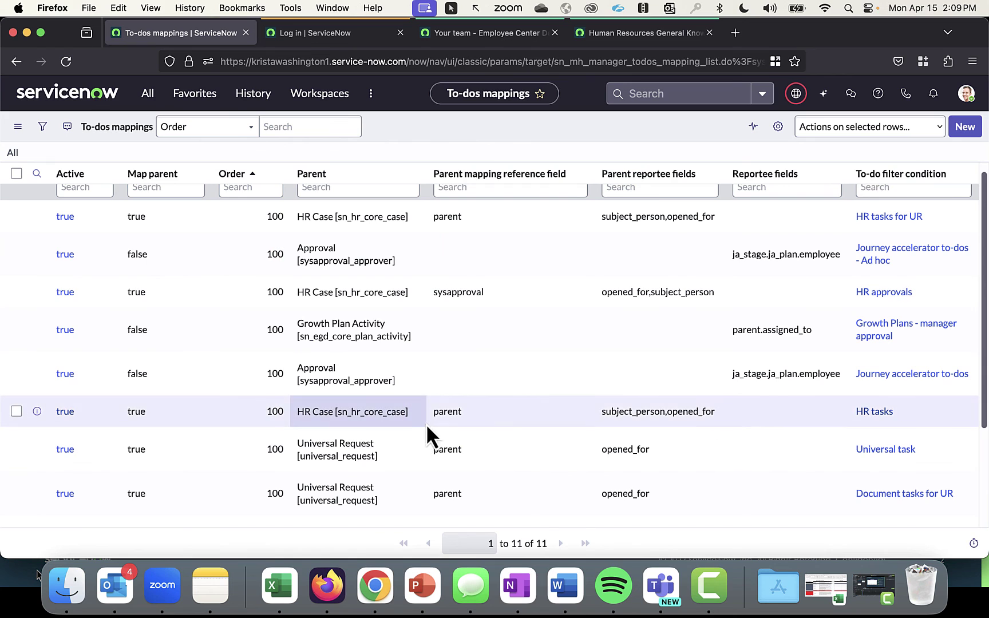